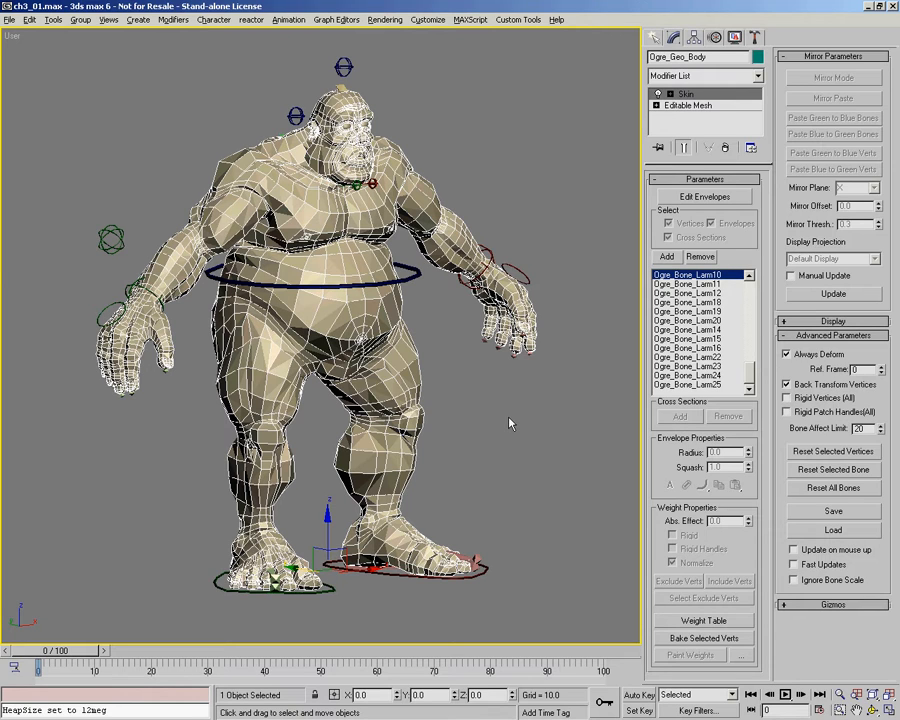
Start envelope editing in the body's Skin modifier and select the belly bone Ogre_Bone_Spine07.
{"action": "left_click", "coordinate": [686, 94]}
{"action": "key", "text": "alt+z"}
{"action": "left_click_drag", "start_coordinate": [310, 272], "coordinate": [310, 243]}
{"action": "right_click", "coordinate": [310, 246]}
{"action": "left_click", "coordinate": [310, 308]}
{"action": "key", "text": "ctrl+r"}
{"action": "left_click_drag", "start_coordinate": [340, 318], "coordinate": [444, 313]}
{"action": "key", "text": "alt+z"}
{"action": "key", "text": "ctrl+r"}
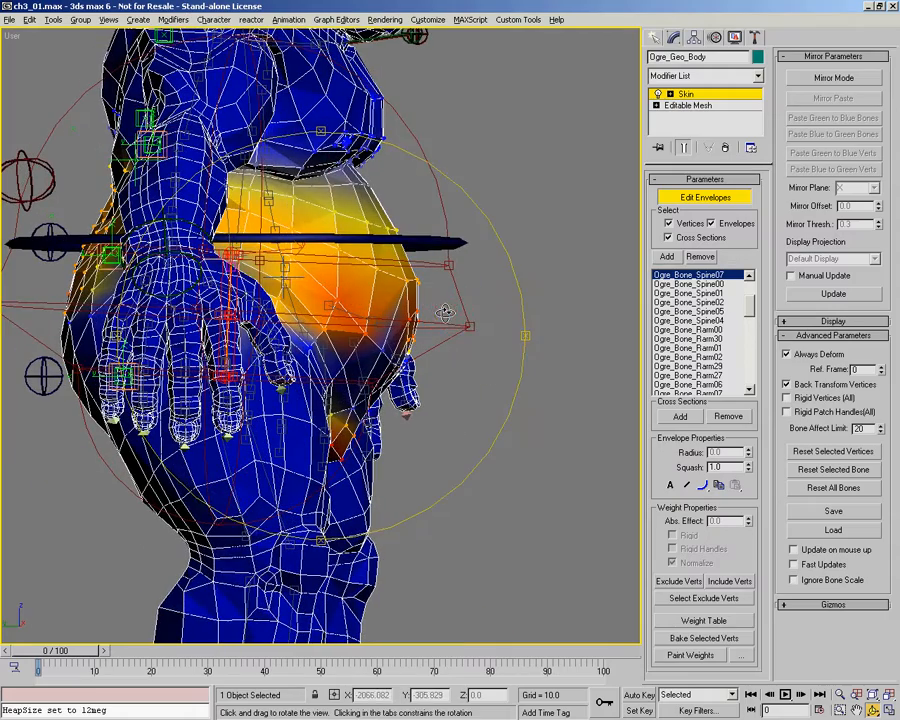
Try to shrink the Spine07 envelope at its middle cross section in front of the belly, and undo the change.
{"action": "right_click", "coordinate": [446, 314]}
{"action": "left_click", "coordinate": [473, 328]}
{"action": "left_click_drag", "start_coordinate": [500, 314], "coordinate": [354, 331]}
{"action": "key", "text": "ctrl+z"}
Examine the Spine07 envelope and its colour-coded vertex weights around the belly, hips and groin from several angles.
{"action": "key", "text": "ctrl+r"}
{"action": "left_click_drag", "start_coordinate": [410, 300], "coordinate": [358, 272]}
{"action": "key", "text": "alt+z"}
{"action": "left_click_drag", "start_coordinate": [308, 292], "coordinate": [316, 336]}
{"action": "key", "text": "ctrl+r"}
{"action": "left_click_drag", "start_coordinate": [372, 281], "coordinate": [350, 288]}
{"action": "key", "text": "ctrl+p"}
{"action": "key", "text": "ctrl+r"}
{"action": "mouse_move", "coordinate": [338, 336]}
{"action": "left_mouse_down"}
{"action": "mouse_move", "coordinate": [404, 358]}
{"action": "mouse_move", "coordinate": [344, 330]}
{"action": "mouse_move", "coordinate": [342, 315]}
{"action": "left_mouse_up"}
{"action": "key", "text": "alt+z"}
{"action": "key", "text": "ctrl+p"}
{"action": "left_click_drag", "start_coordinate": [335, 318], "coordinate": [344, 338]}
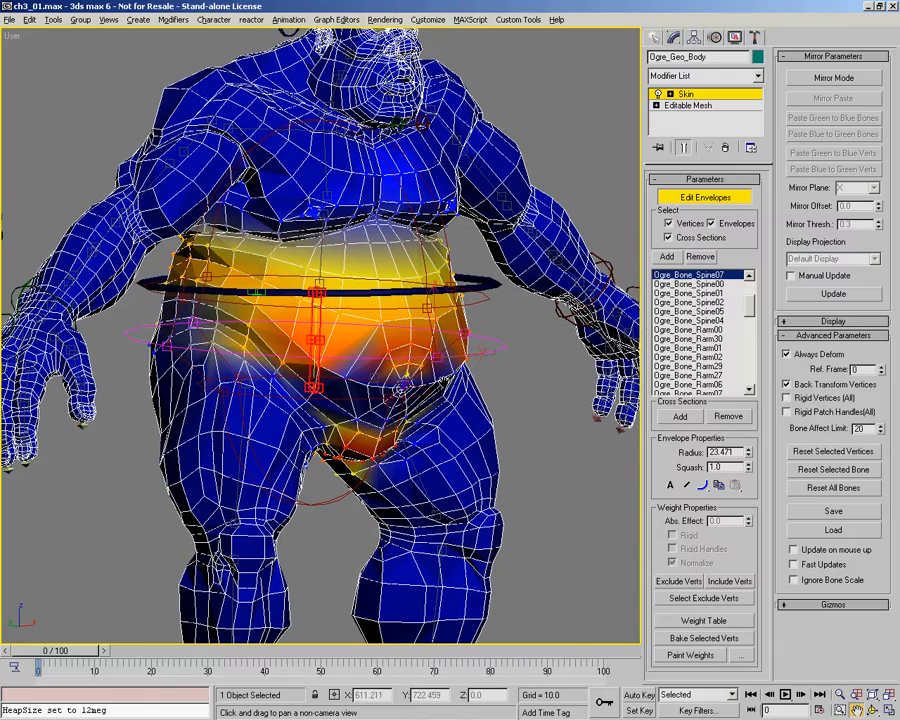
{"action": "key", "text": "ctrl+r"}
{"action": "left_click_drag", "start_coordinate": [360, 364], "coordinate": [345, 341]}
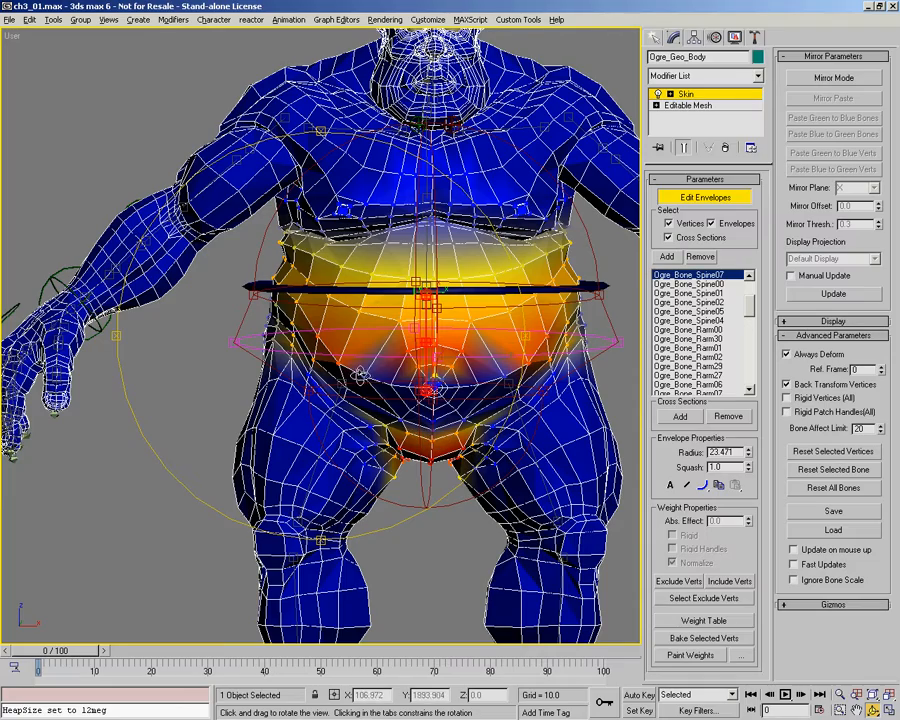
{"action": "left_click_drag", "start_coordinate": [392, 406], "coordinate": [350, 408]}
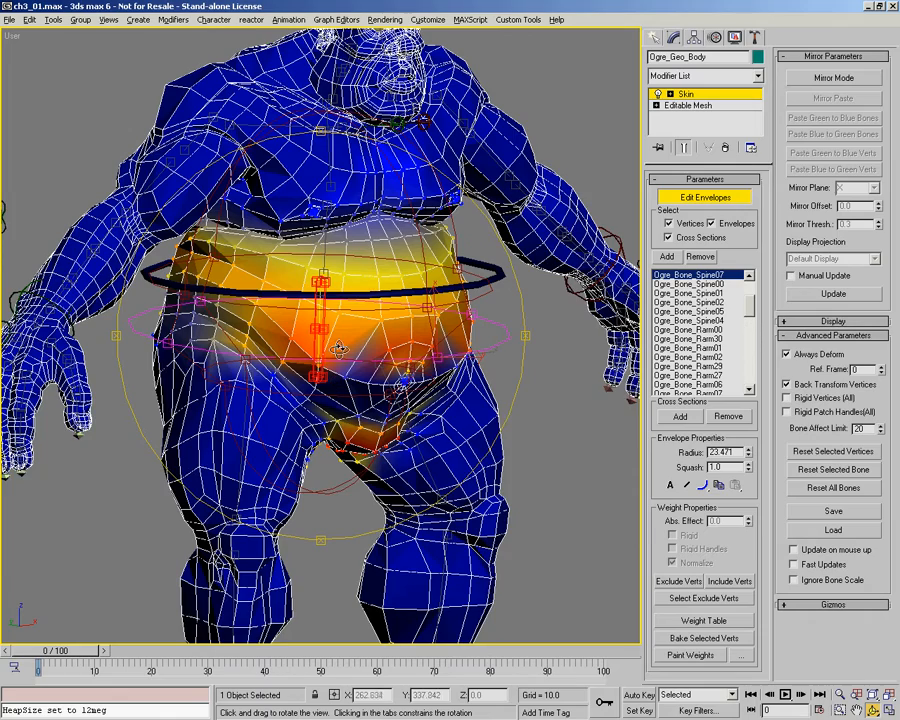
{"action": "left_click_drag", "start_coordinate": [238, 245], "coordinate": [340, 365]}
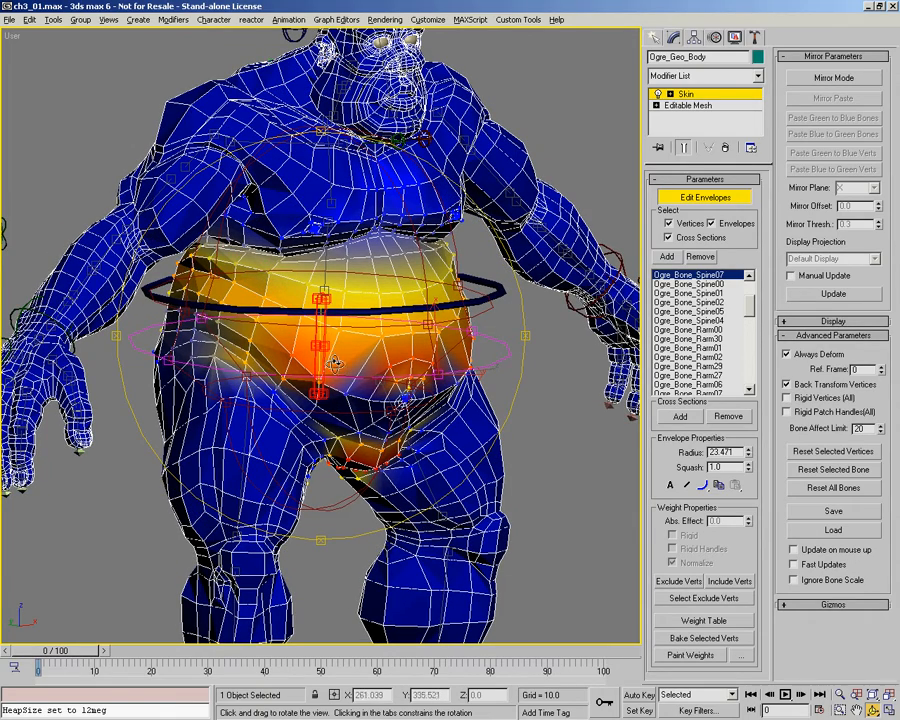
{"action": "key", "text": "alt+z"}
{"action": "left_click_drag", "start_coordinate": [326, 346], "coordinate": [330, 352]}
{"action": "middle_click_drag", "start_coordinate": [330, 352], "coordinate": [327, 326]}
{"action": "left_click_drag", "start_coordinate": [327, 326], "coordinate": [332, 338]}
{"action": "mouse_move", "coordinate": [344, 321]}
{"action": "middle_mouse_down", "text": "alt"}
{"action": "mouse_move", "coordinate": [282, 326]}
{"action": "mouse_move", "coordinate": [341, 342]}
{"action": "middle_mouse_up", "text": "alt"}
{"action": "middle_click_drag", "start_coordinate": [326, 299], "coordinate": [348, 294]}
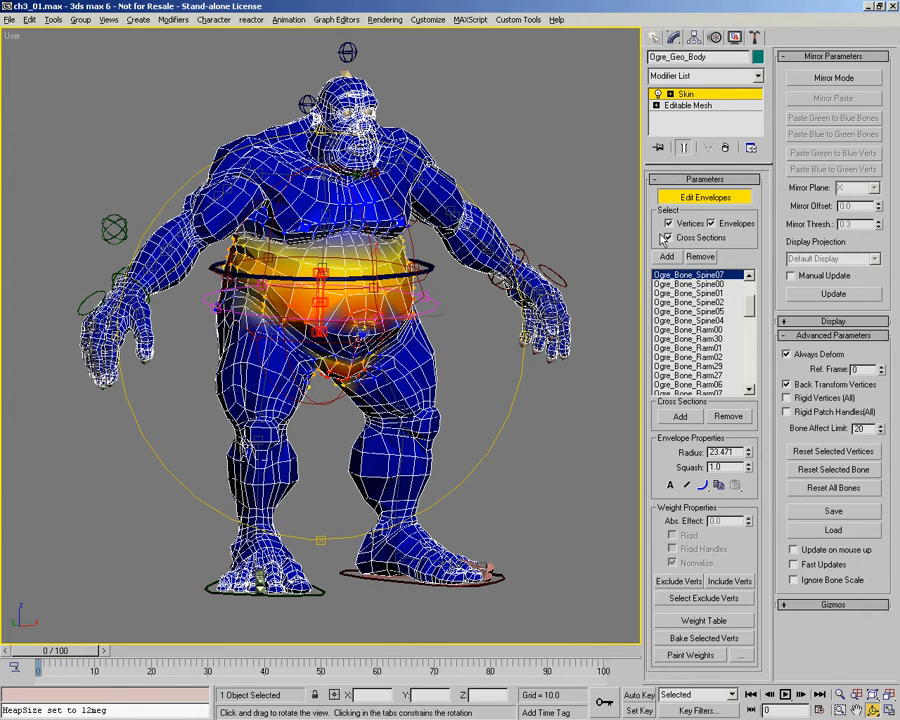
Select all vertices of the ogre body in the Skin modifier.
{"action": "right_click", "coordinate": [592, 76]}
{"action": "mouse_move", "coordinate": [616, 55]}
{"action": "left_mouse_down"}
{"action": "mouse_move", "coordinate": [361, 448]}
{"action": "mouse_move", "coordinate": [120, 605]}
{"action": "mouse_move", "coordinate": [120, 568]}
{"action": "left_mouse_up"}
{"action": "mouse_move", "coordinate": [482, 63]}
{"action": "left_mouse_down"}
{"action": "mouse_move", "coordinate": [4, 152]}
{"action": "mouse_move", "coordinate": [110, 630]}
{"action": "mouse_move", "coordinate": [620, 560]}
{"action": "mouse_move", "coordinate": [643, 292]}
{"action": "mouse_move", "coordinate": [380, 51]}
{"action": "left_mouse_up"}
{"action": "key", "text": "ctrl+r"}
{"action": "left_click_drag", "start_coordinate": [337, 334], "coordinate": [314, 338]}
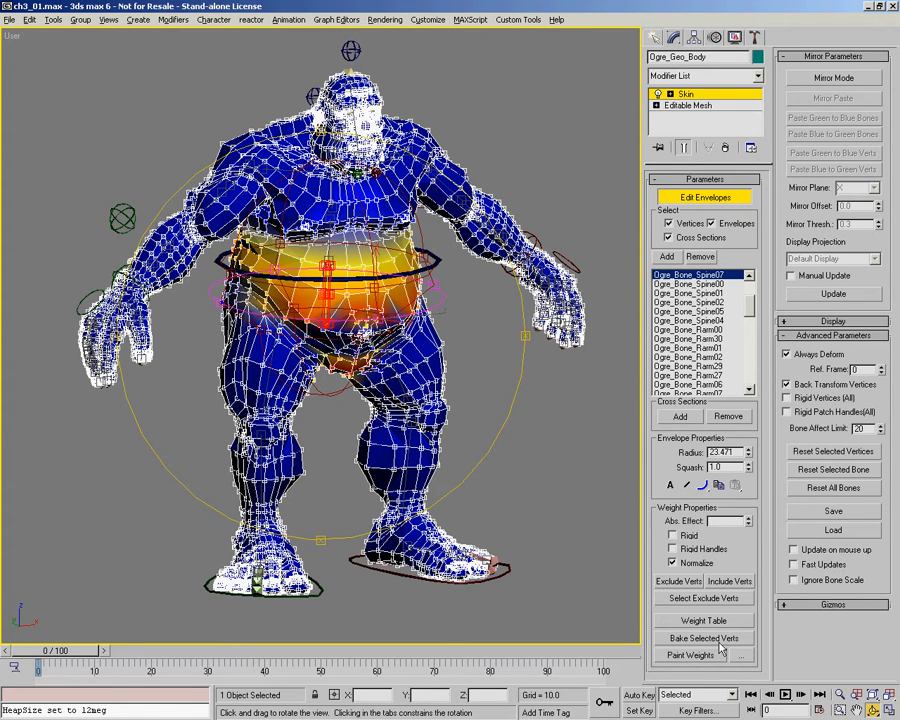
{"action": "left_click_drag", "start_coordinate": [352, 263], "coordinate": [204, 156]}
{"action": "key", "text": "alt+z"}
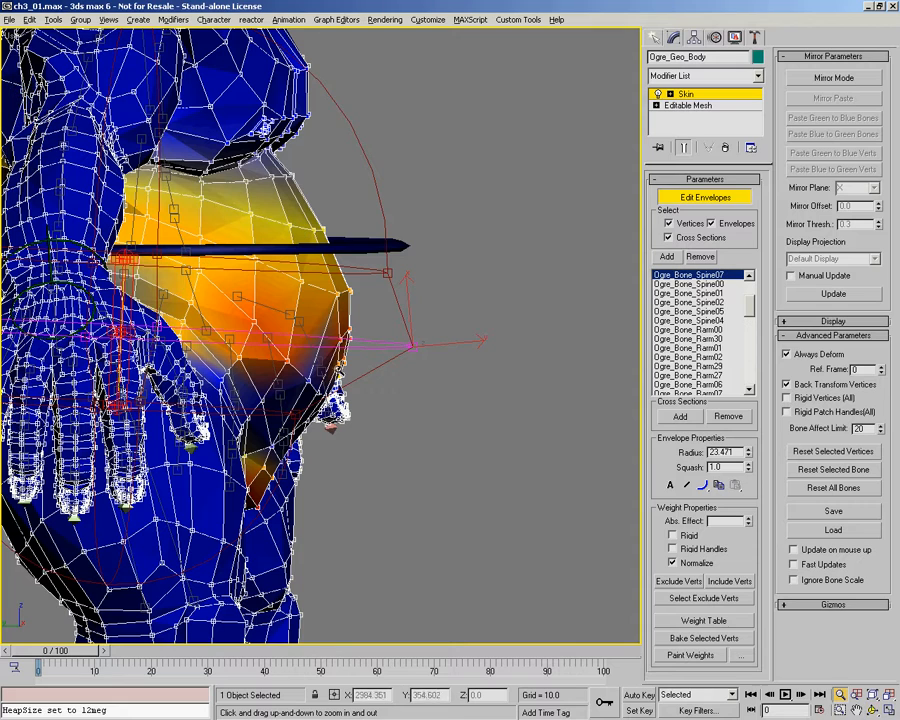
Try to move the middle cross section of the Spine07 envelope in front of the belly.
{"action": "right_click", "coordinate": [204, 156]}
{"action": "key", "text": "w"}
{"action": "mouse_move", "coordinate": [430, 323]}
{"action": "left_mouse_down"}
{"action": "mouse_move", "coordinate": [382, 328]}
{"action": "mouse_move", "coordinate": [445, 338]}
{"action": "mouse_move", "coordinate": [298, 333]}
{"action": "mouse_move", "coordinate": [438, 337]}
{"action": "left_mouse_up"}
{"action": "right_click", "coordinate": [438, 337]}
{"action": "key", "text": "alt+z"}
{"action": "left_click_drag", "start_coordinate": [371, 315], "coordinate": [328, 328]}
{"action": "key", "text": "ctrl+r"}
{"action": "middle_click_drag", "start_coordinate": [400, 317], "coordinate": [352, 311]}
{"action": "left_click_drag", "start_coordinate": [334, 314], "coordinate": [372, 310]}
{"action": "left_click_drag", "start_coordinate": [277, 181], "coordinate": [285, 198]}
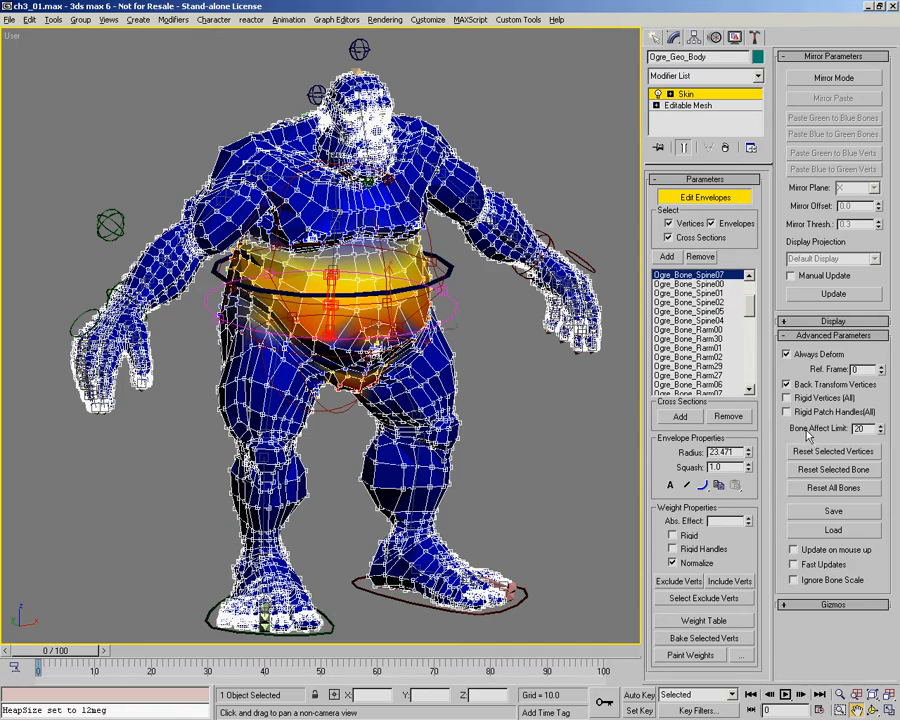
Reset the selected vertices to their envelope weights and try moving the Spine07 middle cross section.
{"action": "left_click", "coordinate": [833, 457]}
{"action": "middle_click_drag", "start_coordinate": [305, 335], "coordinate": [410, 265], "text": "alt"}
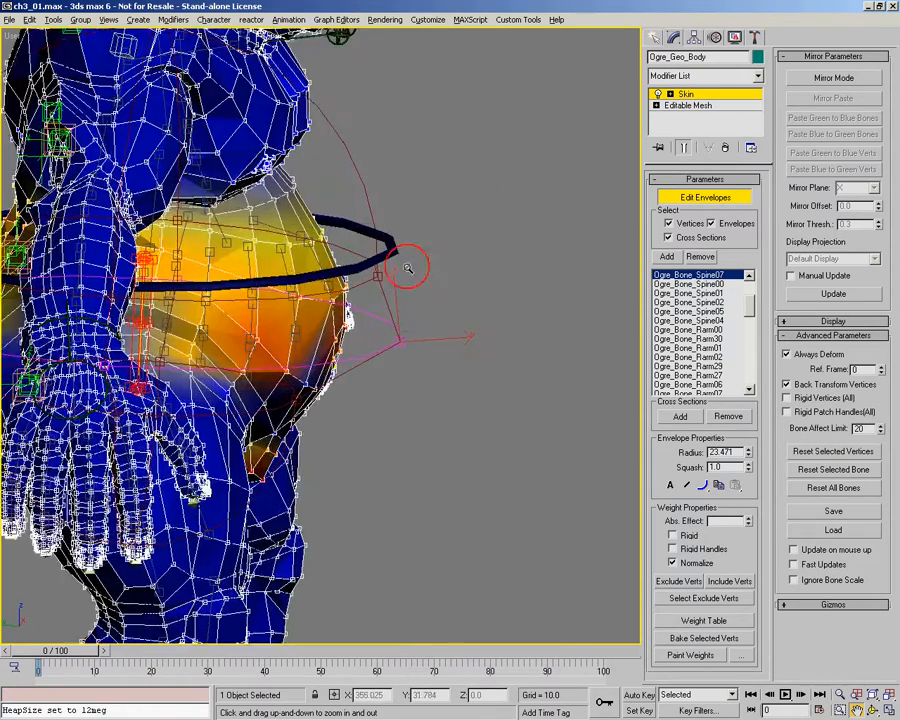
{"action": "left_click_drag", "start_coordinate": [415, 325], "coordinate": [389, 304]}
{"action": "middle_click_drag", "start_coordinate": [389, 304], "coordinate": [319, 334], "text": "ctrl+alt"}
{"action": "mouse_move", "coordinate": [518, 87]}
{"action": "left_mouse_down"}
{"action": "mouse_move", "coordinate": [174, 43]}
{"action": "mouse_move", "coordinate": [55, 182]}
{"action": "mouse_move", "coordinate": [131, 422]}
{"action": "mouse_move", "coordinate": [465, 635]}
{"action": "mouse_move", "coordinate": [454, 258]}
{"action": "mouse_move", "coordinate": [500, 80]}
{"action": "left_mouse_up"}
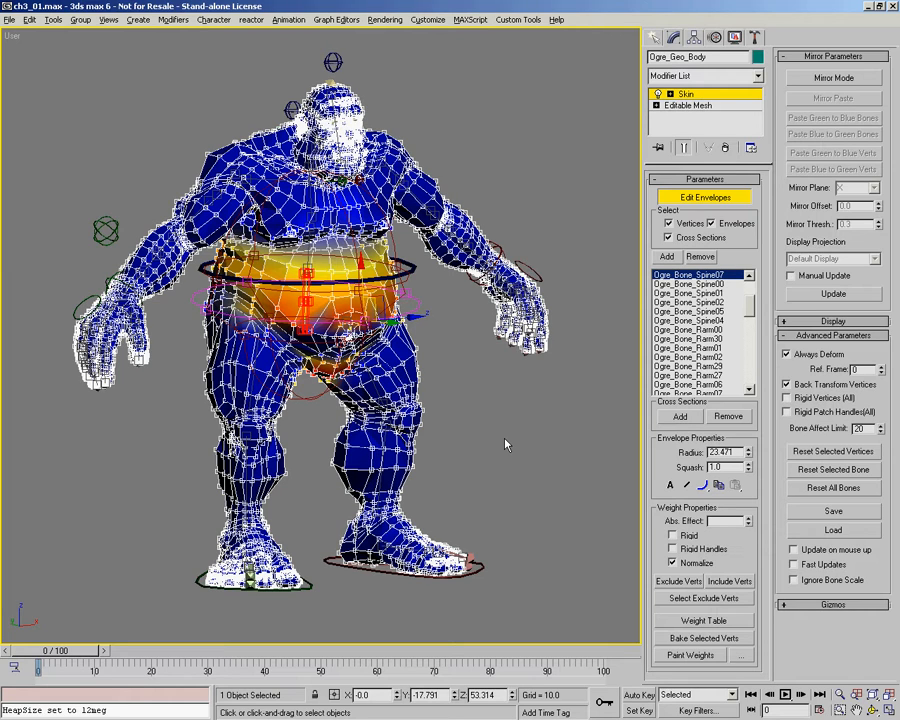
Bake the weights of all the selected body vertices.
{"action": "left_click", "coordinate": [688, 638]}
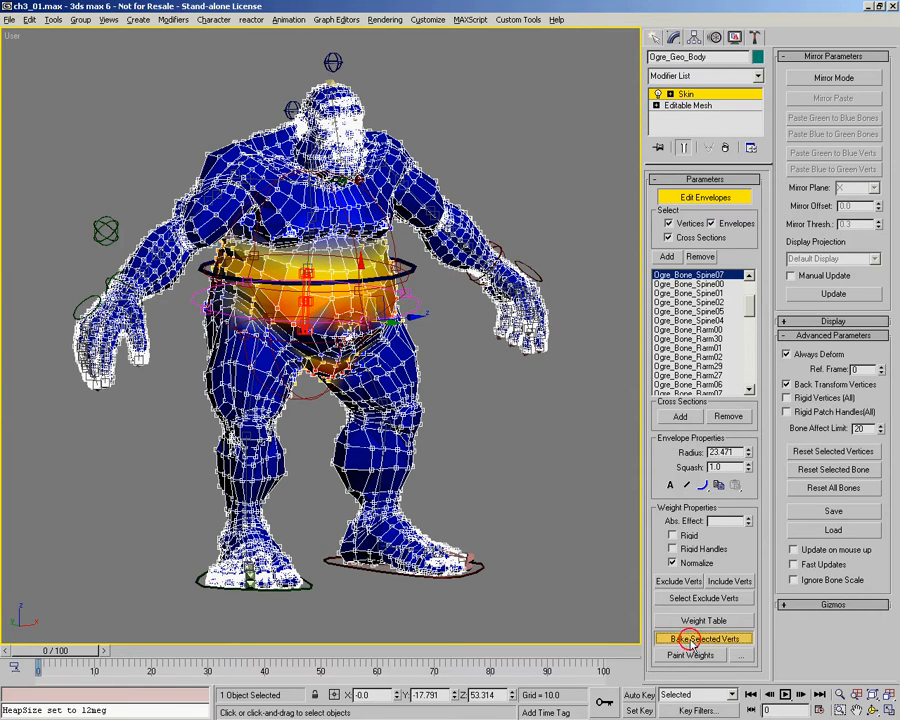
{"action": "middle_click_drag", "start_coordinate": [272, 283], "coordinate": [463, 404], "text": "alt"}
{"action": "middle_click_drag", "start_coordinate": [363, 382], "coordinate": [369, 320]}
{"action": "middle_click_drag", "start_coordinate": [240, 345], "coordinate": [494, 391], "text": "alt"}
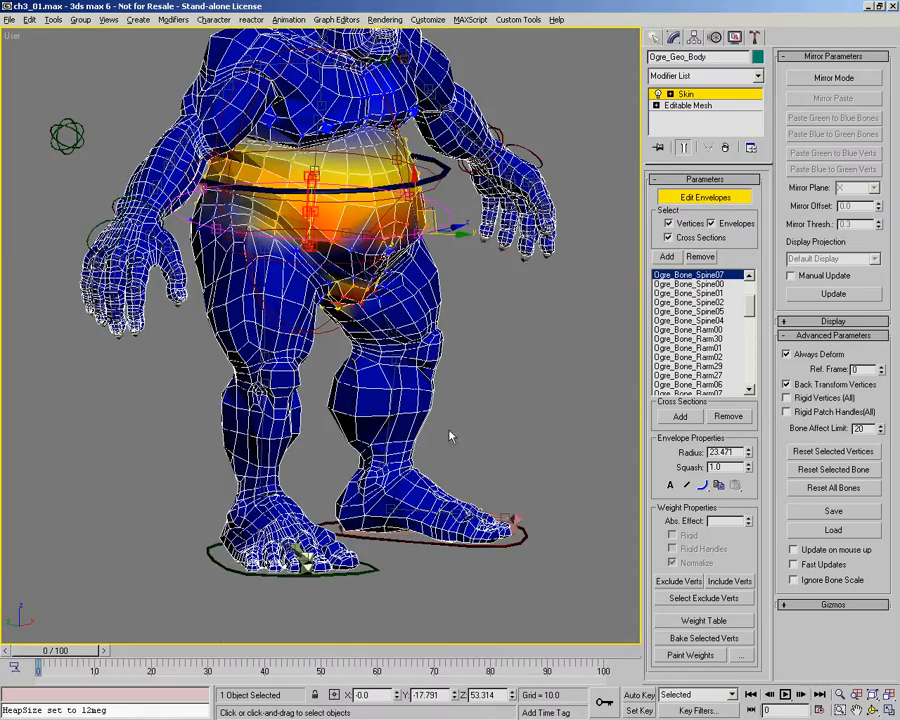
Go to the pose at frame 10 and select the upper arm bone Ogre_Bone_Rarm01.
{"action": "left_click_drag", "start_coordinate": [70, 652], "coordinate": [120, 652]}
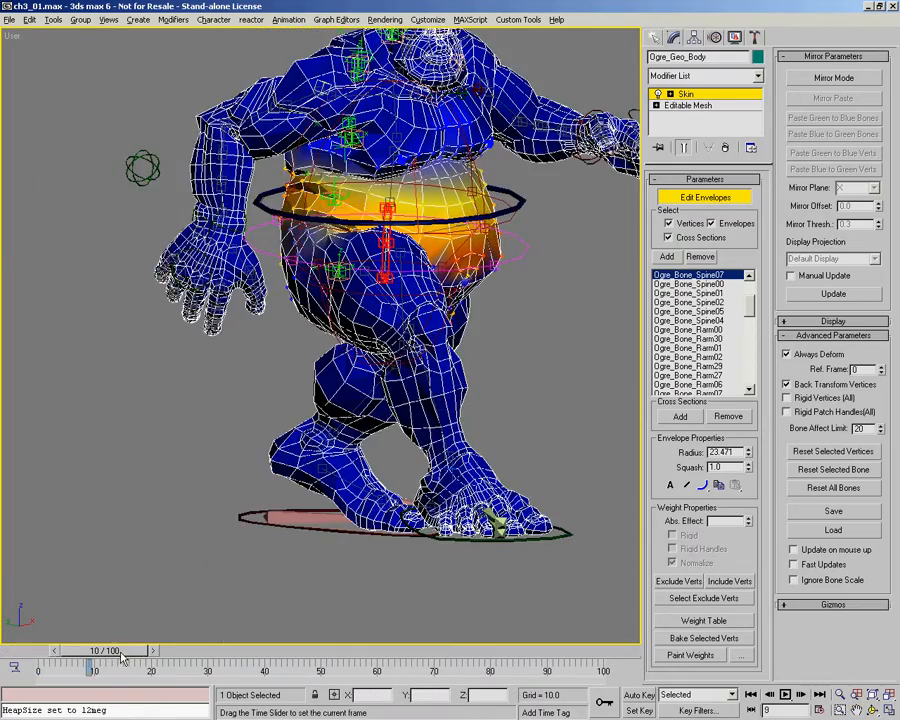
{"action": "middle_click_drag", "start_coordinate": [443, 428], "coordinate": [258, 141], "text": "alt"}
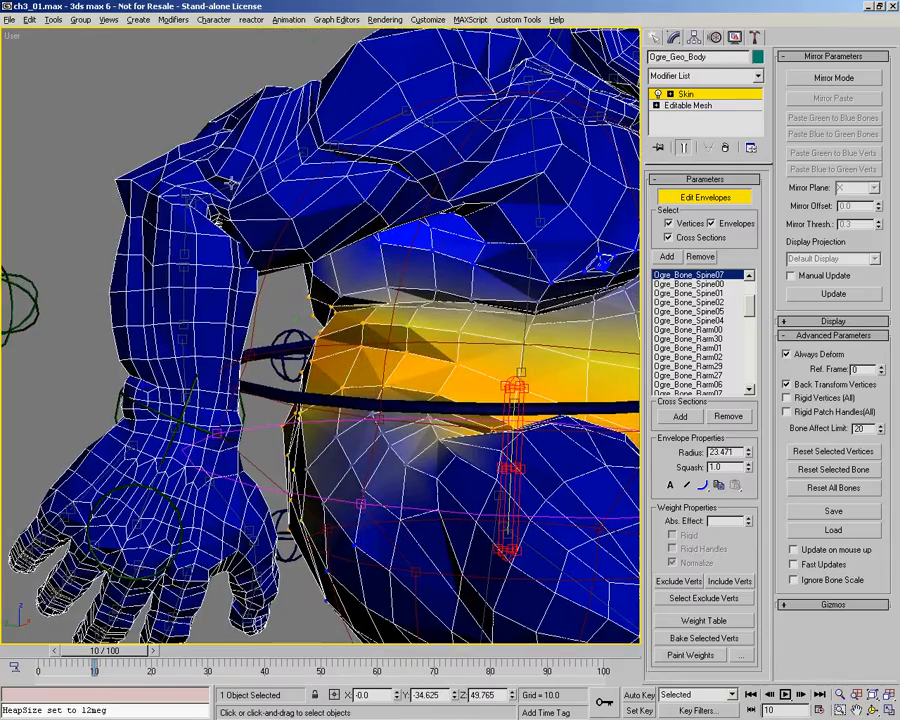
{"action": "left_click", "coordinate": [227, 186]}
{"action": "middle_click_drag", "start_coordinate": [290, 304], "coordinate": [175, 184], "text": "alt"}
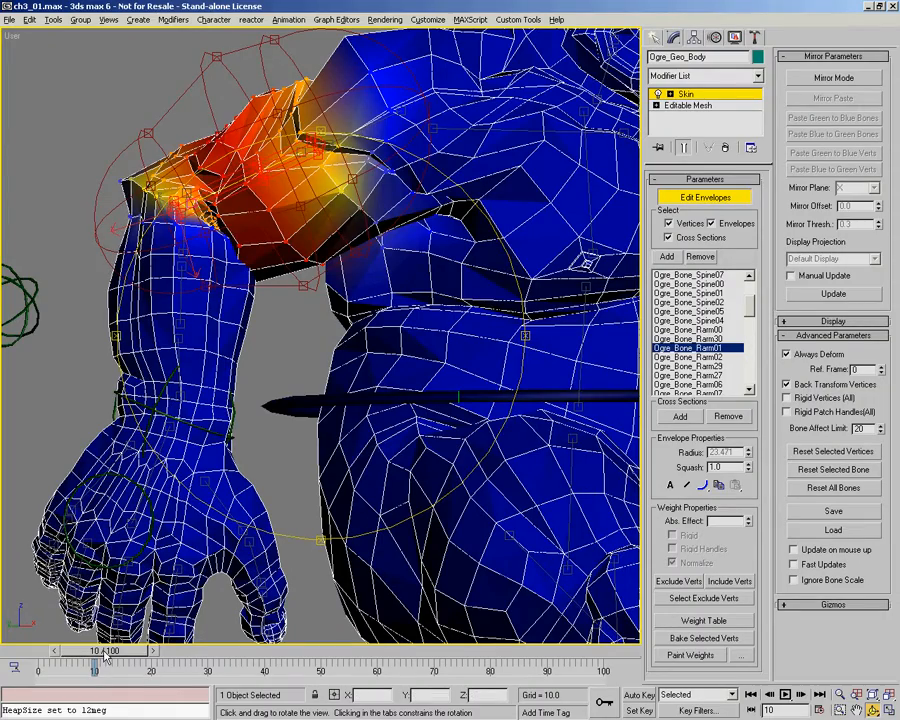
Examine how the right elbow deforms between frames 0 and 4 with the Rarm01 weights shown.
{"action": "left_click_drag", "start_coordinate": [79, 651], "coordinate": [40, 653]}
{"action": "middle_click_drag", "start_coordinate": [238, 310], "coordinate": [232, 260]}
{"action": "middle_click_drag", "start_coordinate": [232, 260], "coordinate": [343, 356]}
{"action": "middle_click_drag", "start_coordinate": [316, 252], "coordinate": [306, 196]}
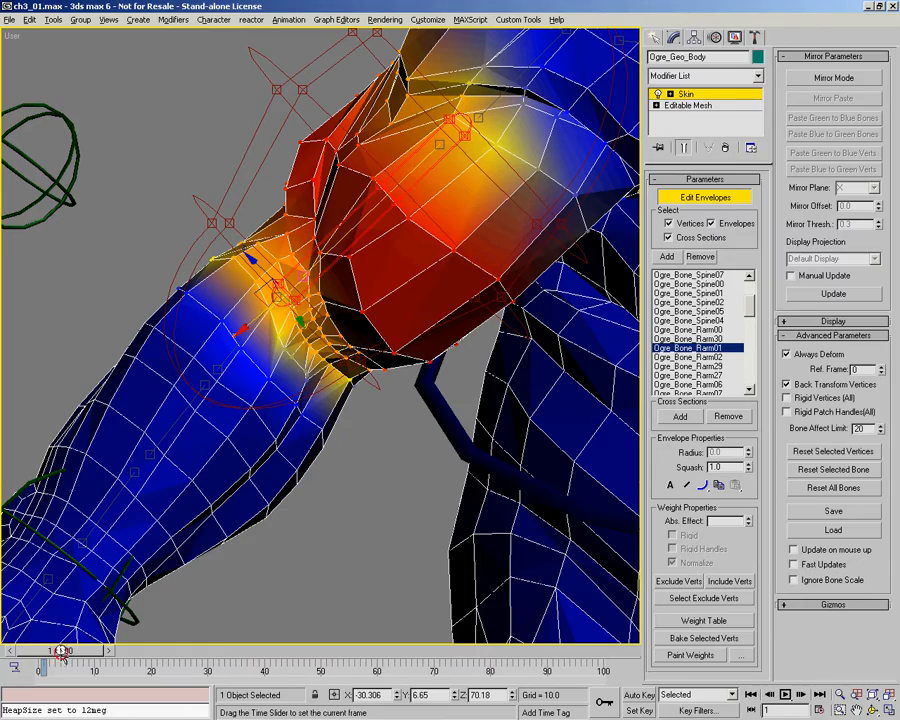
{"action": "mouse_move", "coordinate": [78, 651]}
{"action": "left_mouse_down"}
{"action": "mouse_move", "coordinate": [110, 652]}
{"action": "mouse_move", "coordinate": [68, 654]}
{"action": "left_mouse_up"}
{"action": "middle_click_drag", "start_coordinate": [296, 372], "coordinate": [378, 368], "text": "alt"}
{"action": "left_click_drag", "start_coordinate": [378, 368], "coordinate": [426, 297]}
{"action": "key", "text": "alt+z"}
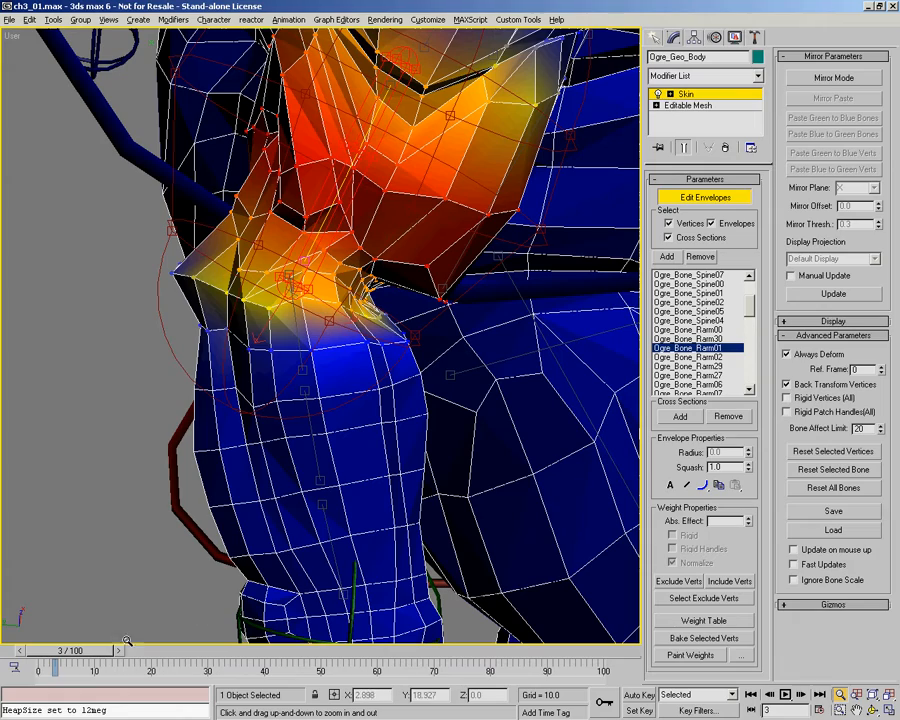
{"action": "left_click_drag", "start_coordinate": [62, 651], "coordinate": [90, 652]}
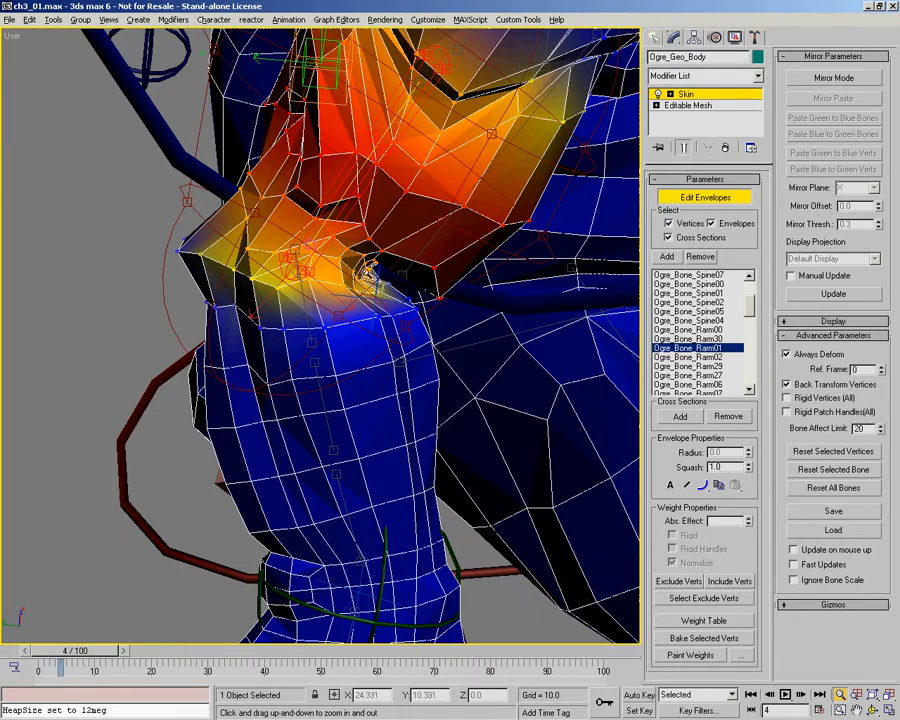
{"action": "key", "text": "ctrl+r"}
{"action": "left_click_drag", "start_coordinate": [358, 386], "coordinate": [371, 353]}
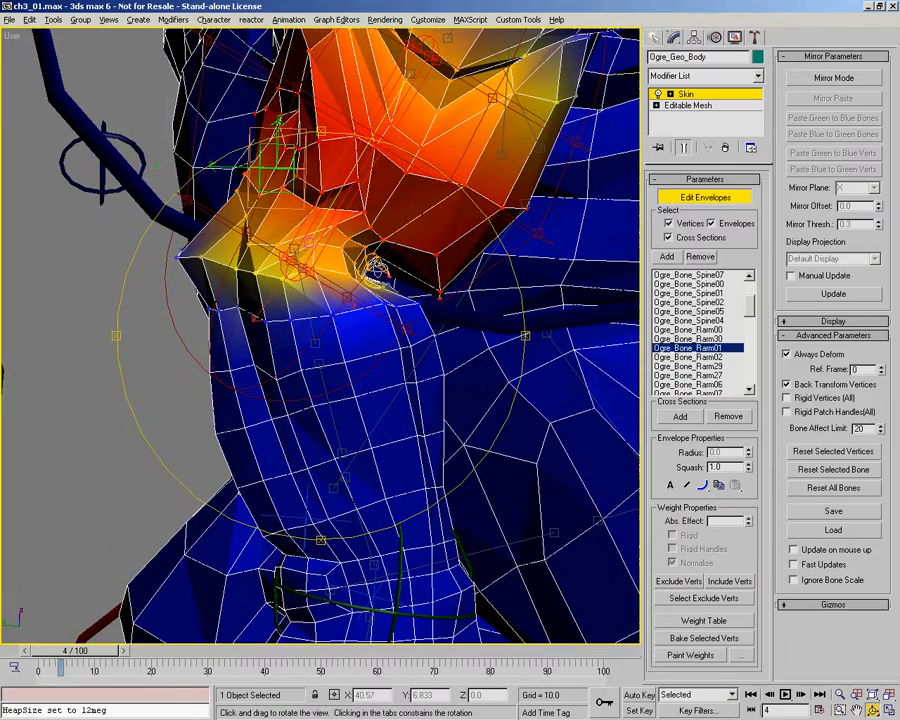
Inspect the creased inner elbow of the right arm from several angles at frame 7.
{"action": "left_click_drag", "start_coordinate": [95, 657], "coordinate": [115, 641]}
{"action": "key", "text": "ctrl+r"}
{"action": "left_click_drag", "start_coordinate": [440, 275], "coordinate": [344, 236]}
{"action": "mouse_move", "coordinate": [413, 365]}
{"action": "left_mouse_down"}
{"action": "mouse_move", "coordinate": [399, 321]}
{"action": "mouse_move", "coordinate": [311, 248]}
{"action": "left_mouse_up"}
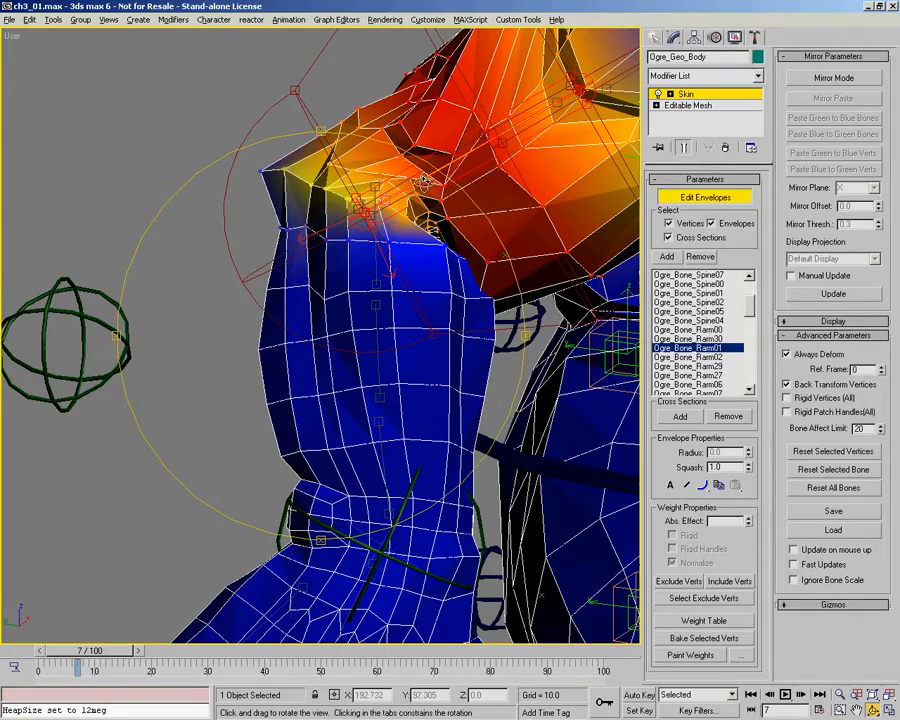
{"action": "left_click_drag", "start_coordinate": [253, 138], "coordinate": [326, 294]}
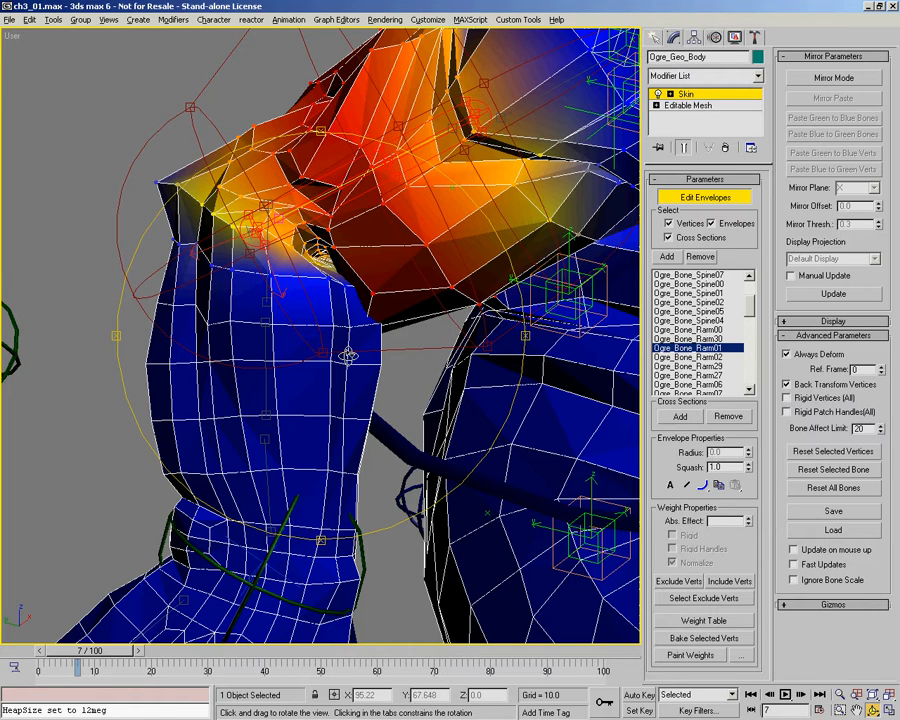
{"action": "left_click_drag", "start_coordinate": [348, 355], "coordinate": [407, 328]}
{"action": "left_click_drag", "start_coordinate": [321, 406], "coordinate": [292, 277]}
{"action": "left_click_drag", "start_coordinate": [362, 391], "coordinate": [316, 297]}
{"action": "left_click_drag", "start_coordinate": [362, 272], "coordinate": [506, 280]}
{"action": "left_click_drag", "start_coordinate": [379, 314], "coordinate": [343, 337]}
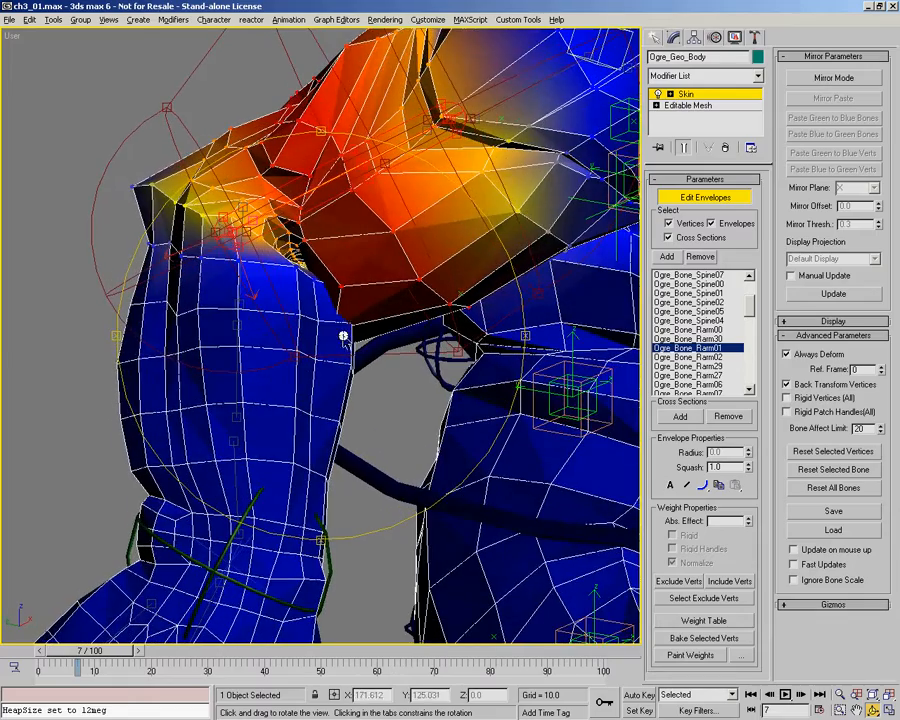
{"action": "left_click_drag", "start_coordinate": [290, 272], "coordinate": [370, 326]}
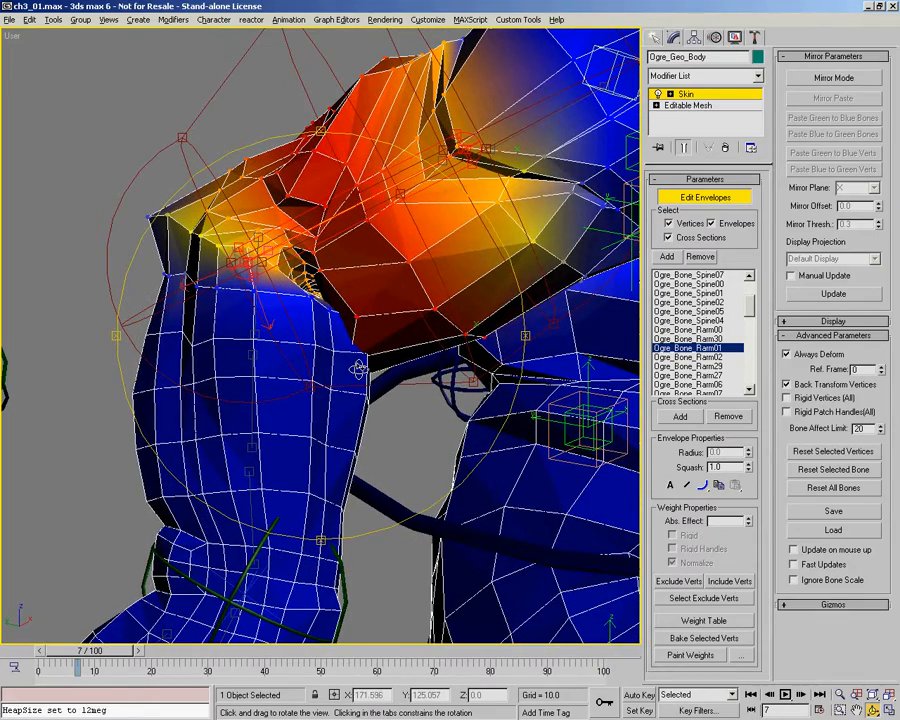
{"action": "left_click_drag", "start_coordinate": [356, 371], "coordinate": [308, 292]}
{"action": "key", "text": "alt+z"}
{"action": "key", "text": "ctrl+r"}
Return to frame 0 and select the forearm bone Ogre_Bone_Rarm02 to check its weights around the elbow.
{"action": "left_click_drag", "start_coordinate": [91, 655], "coordinate": [52, 655]}
{"action": "left_click_drag", "start_coordinate": [277, 366], "coordinate": [612, 475]}
{"action": "middle_click_drag", "start_coordinate": [314, 358], "coordinate": [287, 354]}
{"action": "right_click", "coordinate": [320, 373]}
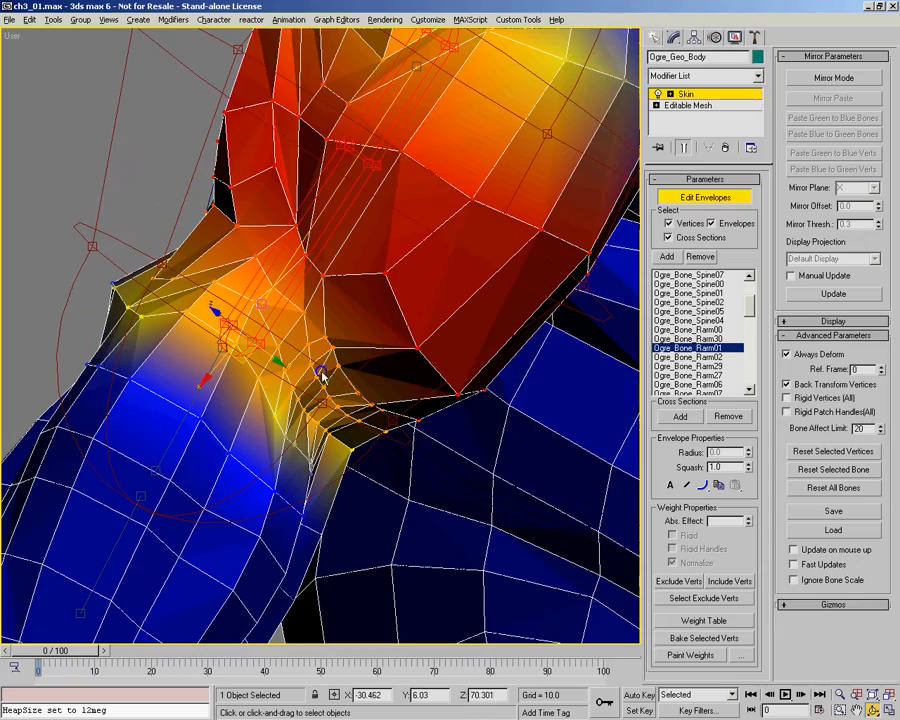
{"action": "key", "text": "ctrl+r"}
{"action": "left_click_drag", "start_coordinate": [340, 374], "coordinate": [312, 405]}
{"action": "right_click", "coordinate": [288, 386]}
{"action": "left_click", "coordinate": [133, 453]}
{"action": "key", "text": "ctrl+r"}
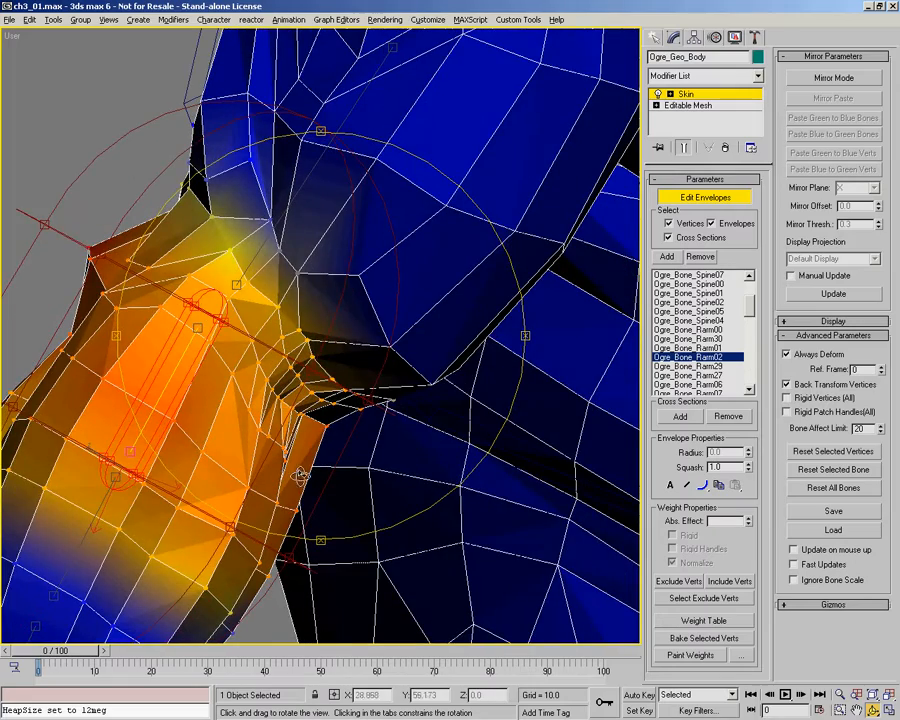
{"action": "left_click_drag", "start_coordinate": [362, 440], "coordinate": [364, 346]}
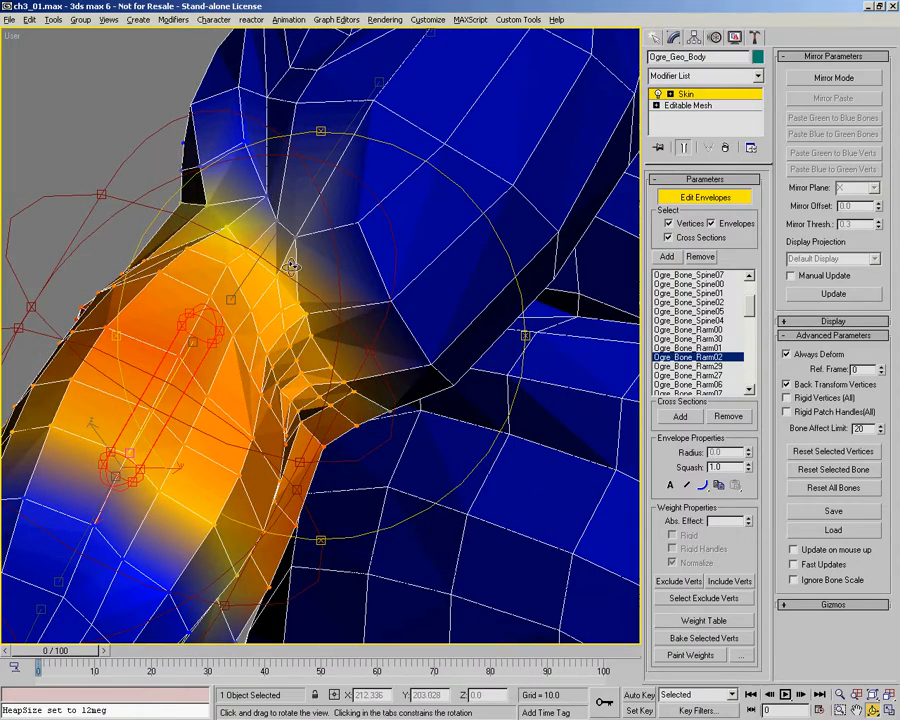
{"action": "left_click_drag", "start_coordinate": [347, 336], "coordinate": [152, 495]}
Go to frame 4 and select the single vertex on the upper arm just beside the inner elbow crease.
{"action": "left_click_drag", "start_coordinate": [57, 657], "coordinate": [79, 651]}
{"action": "left_click_drag", "start_coordinate": [311, 402], "coordinate": [380, 368]}
{"action": "left_click", "coordinate": [375, 381]}
{"action": "mouse_move", "coordinate": [375, 381]}
{"action": "middle_mouse_down", "text": "alt"}
{"action": "mouse_move", "coordinate": [327, 370]}
{"action": "mouse_move", "coordinate": [383, 368]}
{"action": "mouse_move", "coordinate": [316, 381]}
{"action": "mouse_move", "coordinate": [390, 394]}
{"action": "mouse_move", "coordinate": [393, 404]}
{"action": "mouse_move", "coordinate": [410, 390]}
{"action": "mouse_move", "coordinate": [395, 398]}
{"action": "middle_mouse_up", "text": "alt"}
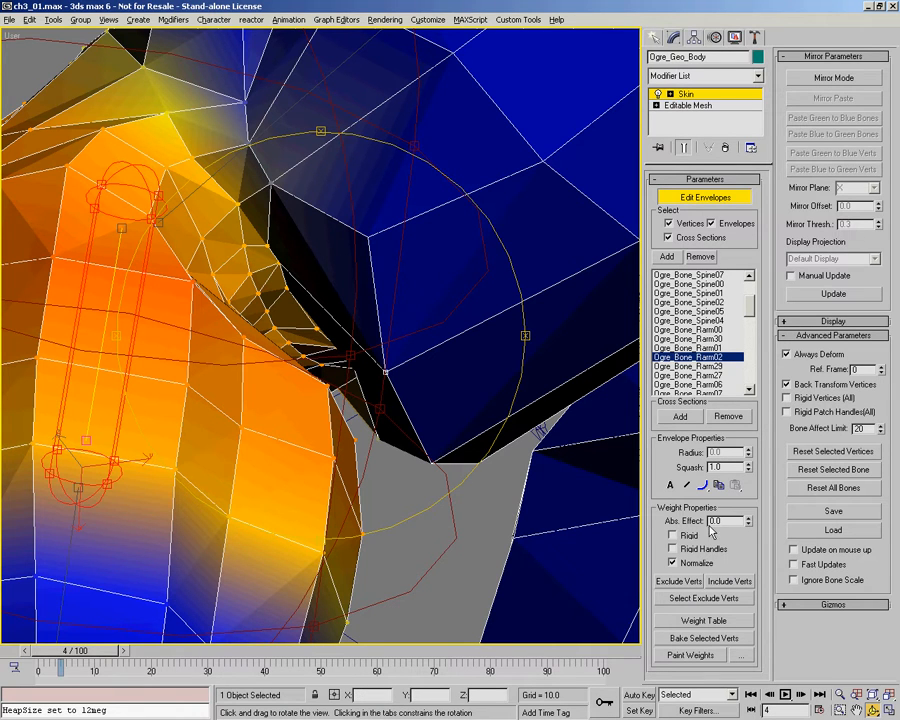
{"action": "middle_click_drag", "start_coordinate": [390, 377], "coordinate": [496, 378], "text": "alt"}
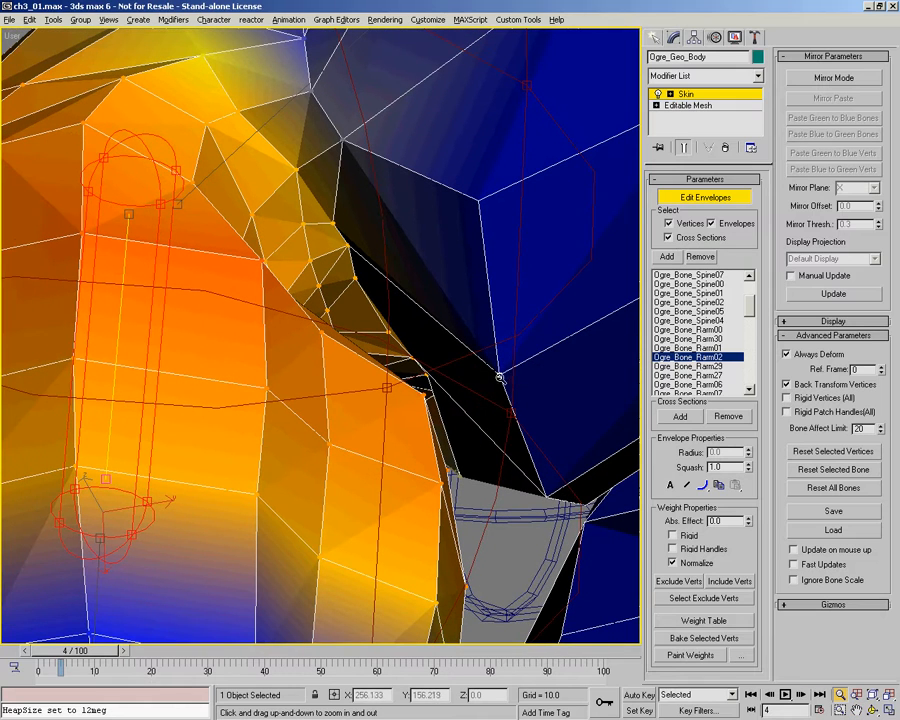
Set the selected vertex's absolute effect for Ogre_Bone_Rarm02 to 1.0.
{"action": "mouse_move", "coordinate": [747, 524]}
{"action": "left_mouse_down"}
{"action": "mouse_move", "coordinate": [747, 507]}
{"action": "mouse_move", "coordinate": [750, 521]}
{"action": "left_mouse_up"}
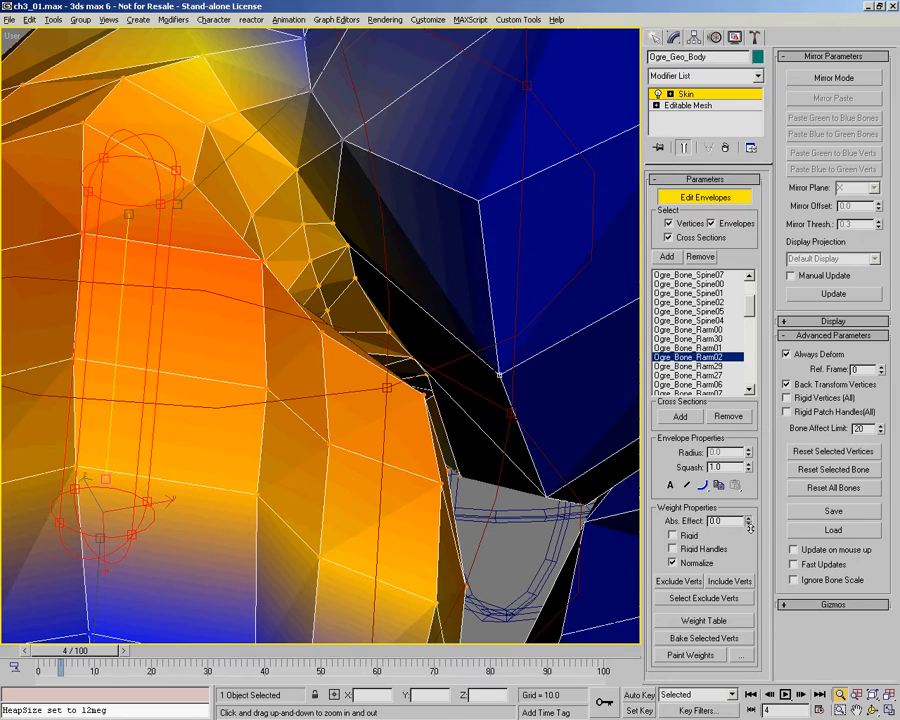
{"action": "middle_click_drag", "start_coordinate": [408, 406], "coordinate": [390, 400]}
{"action": "scroll", "coordinate": [388, 398], "scroll_direction": "down", "scroll_amount": 3}
{"action": "key", "text": "ctrl+r"}
{"action": "left_click_drag", "start_coordinate": [325, 366], "coordinate": [321, 362]}
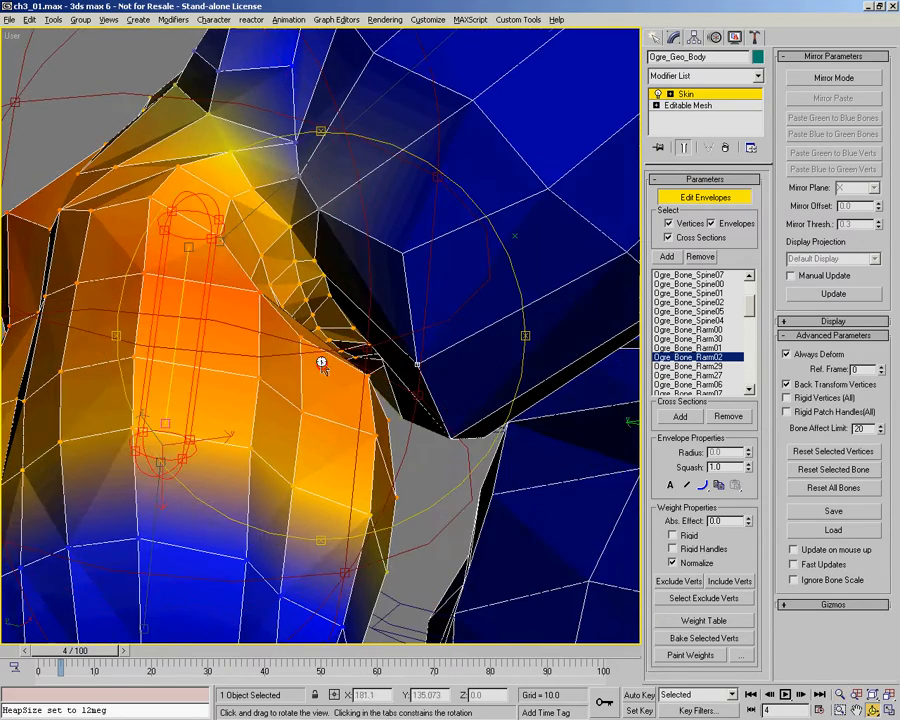
{"action": "left_click_drag", "start_coordinate": [748, 521], "coordinate": [758, 433]}
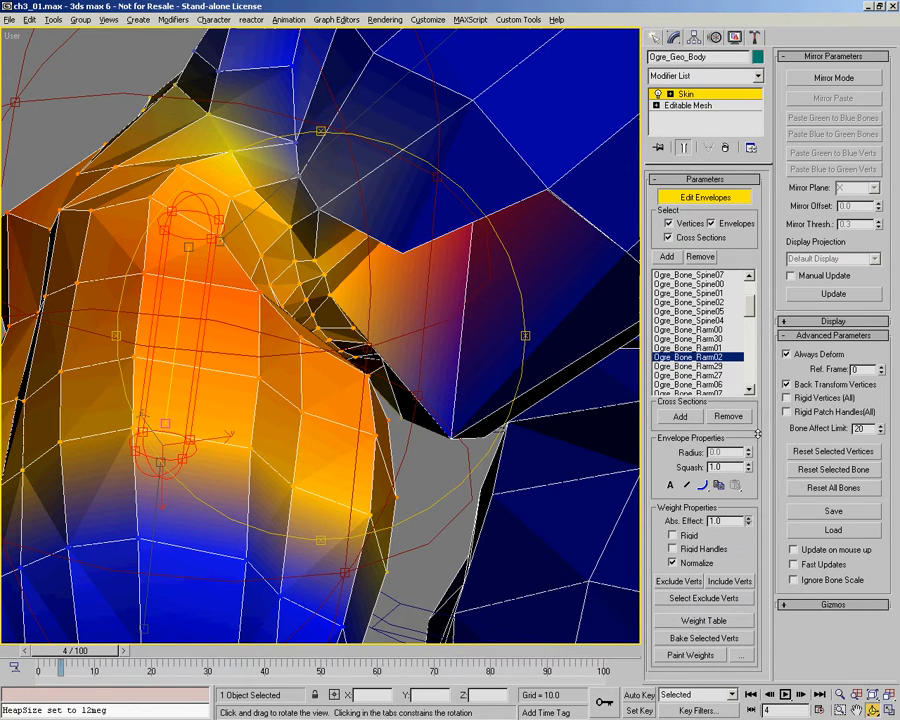
Select bone Ogre_Bone_Rarm01 and examine its influence on the reweighted elbow vertex.
{"action": "left_click", "coordinate": [271, 194]}
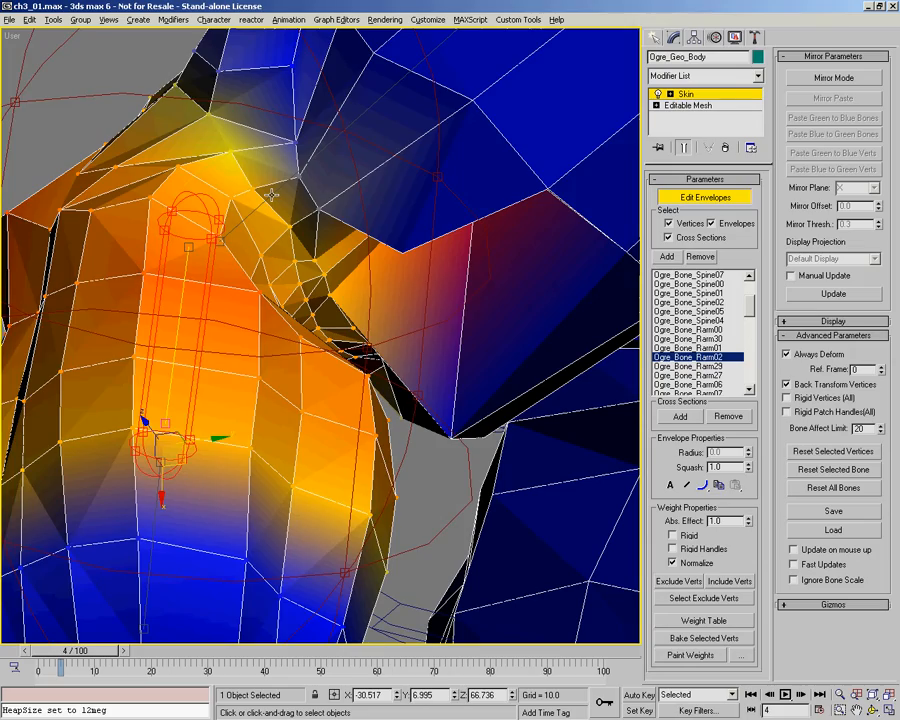
{"action": "middle_click_drag", "start_coordinate": [271, 194], "coordinate": [471, 349], "text": "alt"}
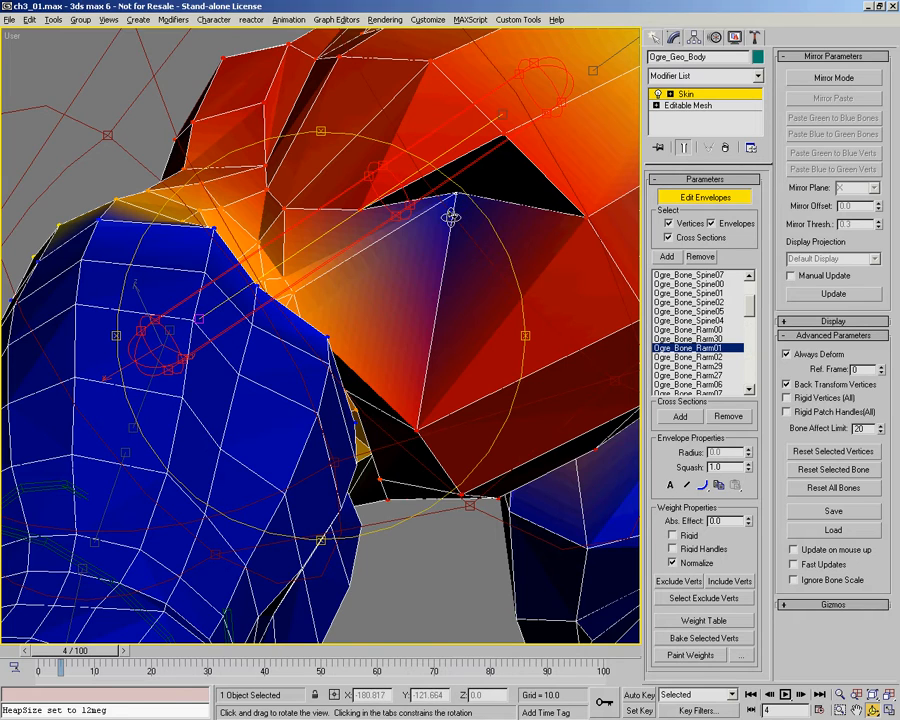
{"action": "left_click_drag", "start_coordinate": [346, 314], "coordinate": [386, 288]}
{"action": "scroll", "coordinate": [346, 305], "scroll_direction": "down", "scroll_amount": 3}
{"action": "left_click_drag", "start_coordinate": [406, 226], "coordinate": [313, 292]}
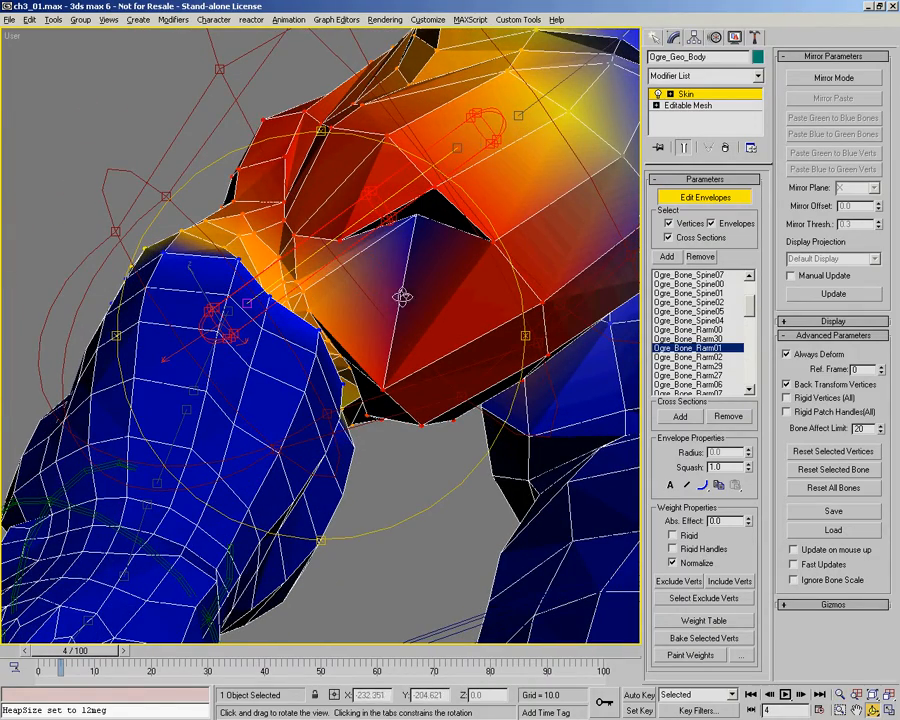
Select the forearm bone Ogre_Bone_Rarm02 and examine its influence on the reweighted vertex at the elbow.
{"action": "left_click_drag", "start_coordinate": [321, 344], "coordinate": [387, 256]}
{"action": "right_click", "coordinate": [199, 362]}
{"action": "left_click", "coordinate": [201, 367]}
{"action": "key", "text": "ctrl+r"}
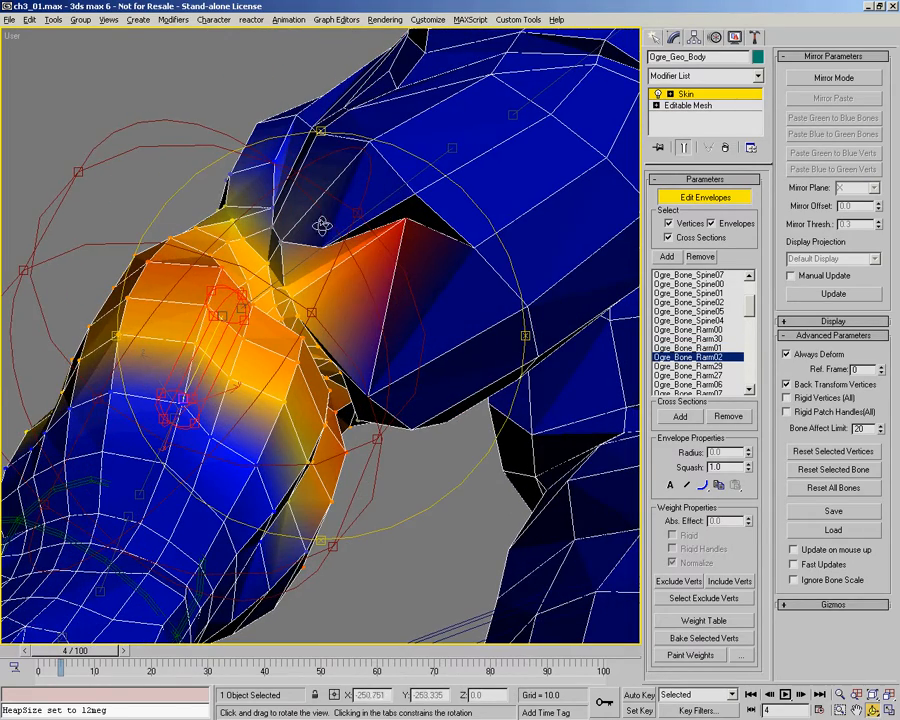
Select the upper-arm bone Ogre_Bone_Rarm01 and set the protruding elbow vertex's absolute effect to 0.8.
{"action": "right_click", "coordinate": [381, 205]}
{"action": "left_click", "coordinate": [379, 205]}
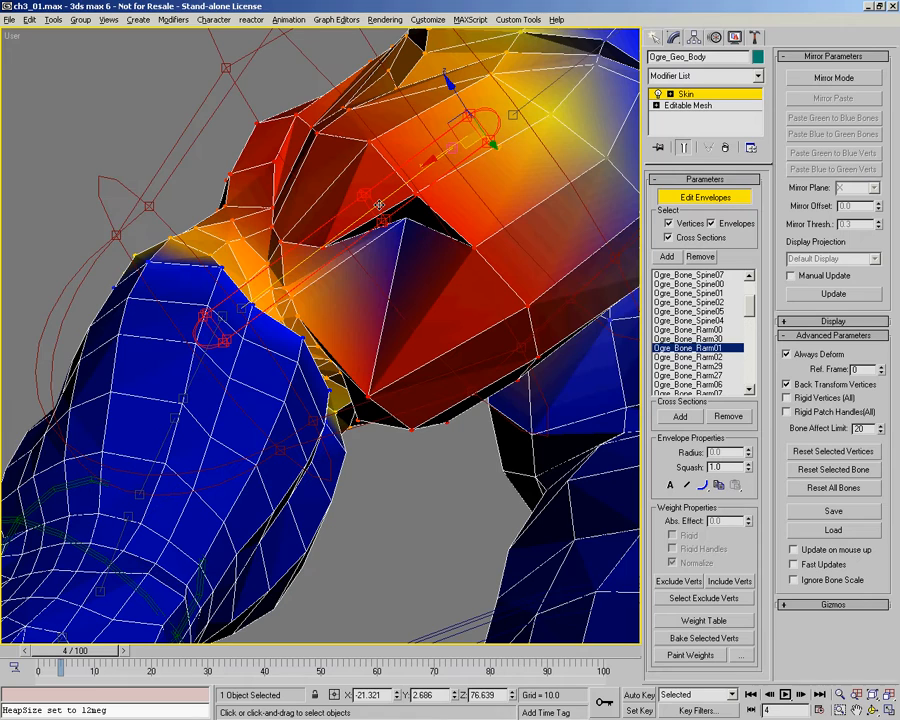
{"action": "left_click", "coordinate": [405, 219]}
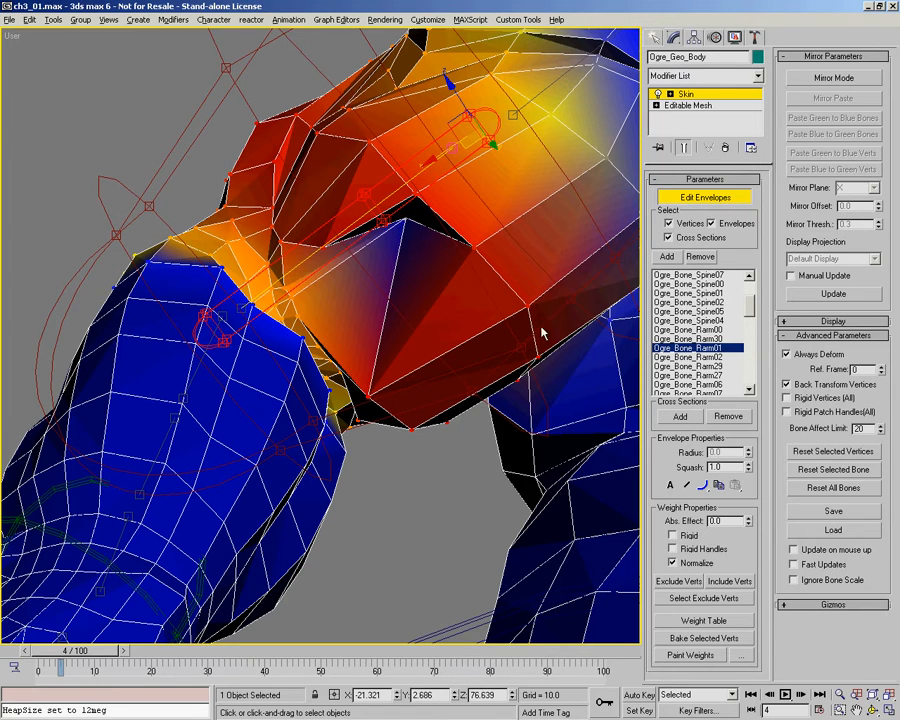
{"action": "left_click_drag", "start_coordinate": [749, 519], "coordinate": [757, 464]}
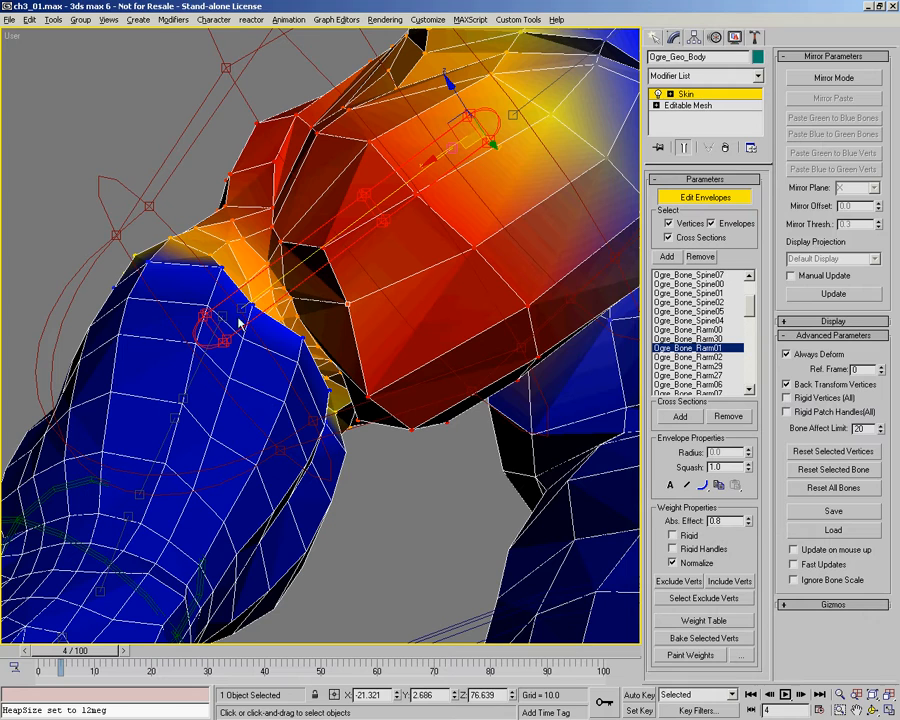
For Ogre_Bone_Rarm02, set the lower vertex beside the inner elbow crease to an absolute effect of 0.2 and the upper one to 0.11.
{"action": "left_click", "coordinate": [248, 381]}
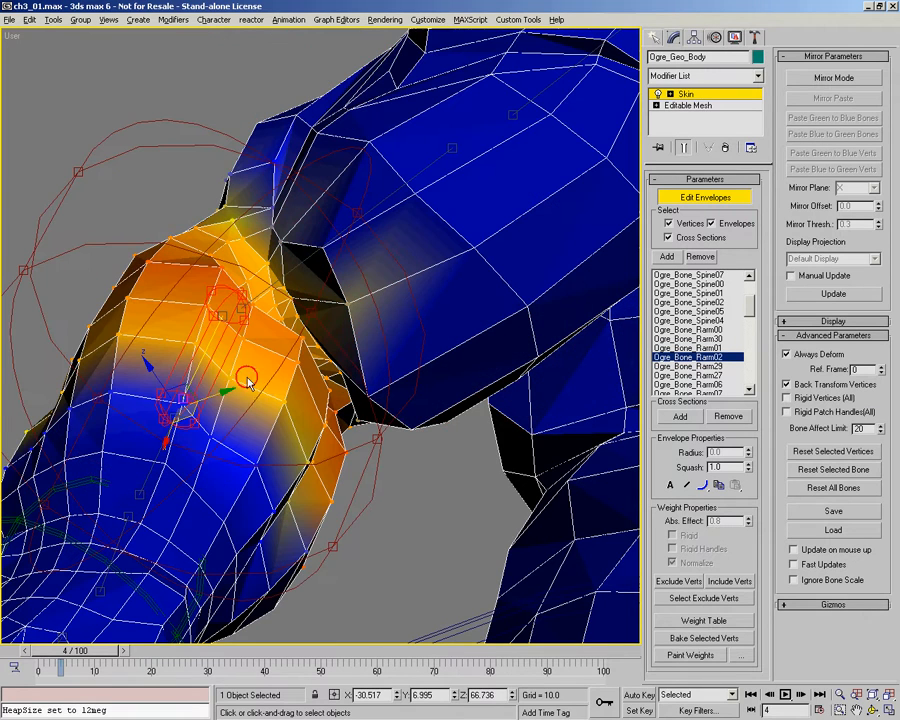
{"action": "left_click", "coordinate": [345, 303]}
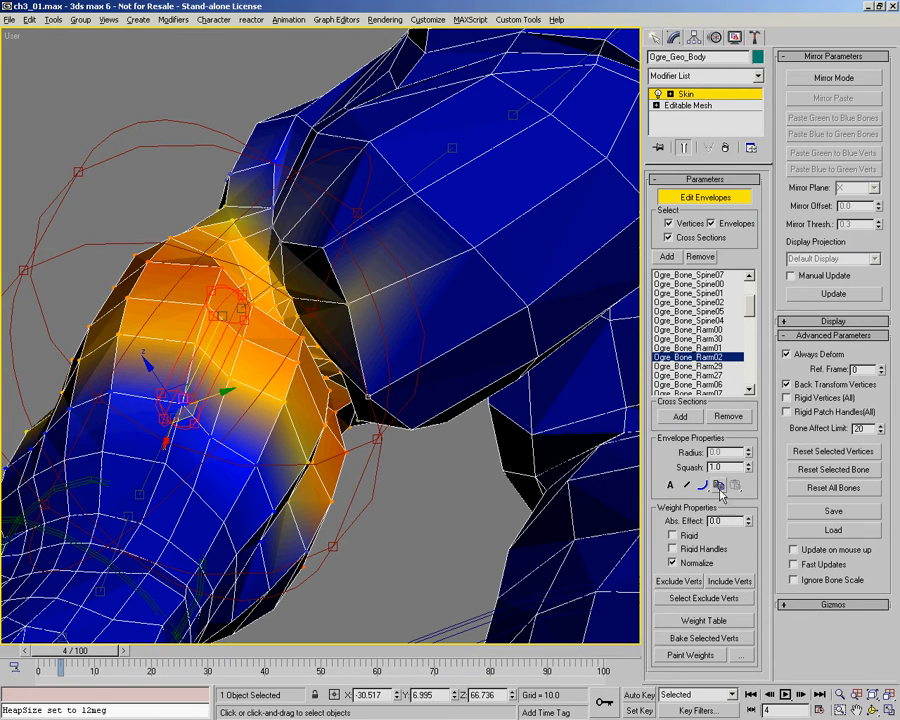
{"action": "left_click_drag", "start_coordinate": [750, 525], "coordinate": [748, 505]}
{"action": "mouse_move", "coordinate": [304, 323]}
{"action": "middle_mouse_down", "text": "alt"}
{"action": "mouse_move", "coordinate": [311, 299]}
{"action": "mouse_move", "coordinate": [312, 325]}
{"action": "middle_mouse_up", "text": "alt"}
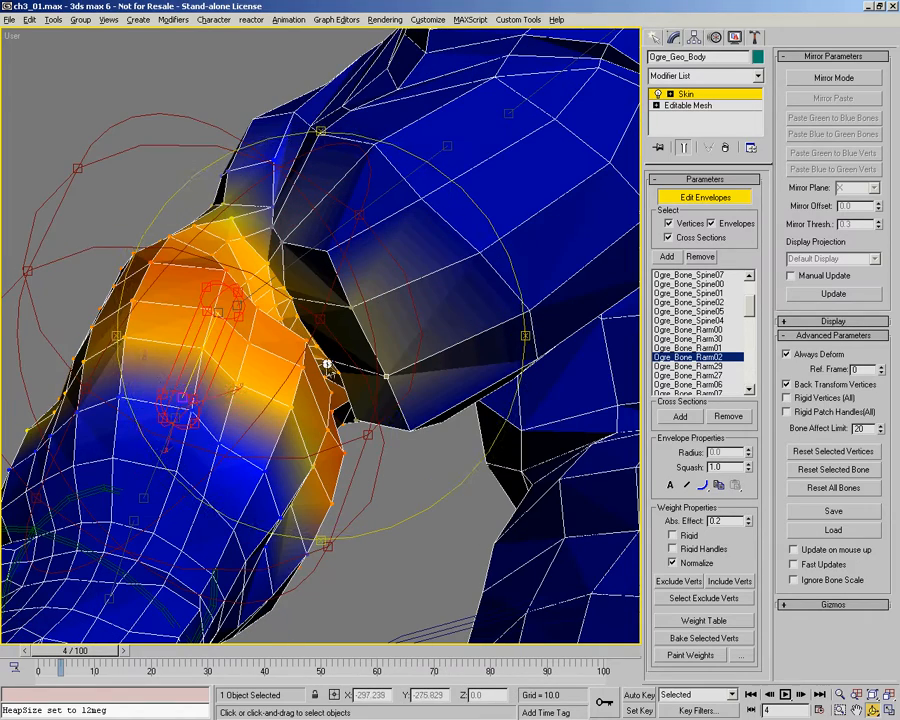
{"action": "left_click_drag", "start_coordinate": [749, 519], "coordinate": [748, 511]}
Scrub the arm animation back to frame 0 and inspect the inner elbow's deformation and weights from several angles.
{"action": "key", "text": "ctrl+r"}
{"action": "left_click_drag", "start_coordinate": [330, 410], "coordinate": [179, 511]}
{"action": "mouse_move", "coordinate": [55, 650]}
{"action": "left_mouse_down"}
{"action": "mouse_move", "coordinate": [78, 655]}
{"action": "mouse_move", "coordinate": [56, 650]}
{"action": "mouse_move", "coordinate": [72, 643]}
{"action": "left_mouse_up"}
{"action": "key", "text": "ctrl+r"}
{"action": "left_click_drag", "start_coordinate": [305, 375], "coordinate": [373, 314]}
{"action": "left_click_drag", "start_coordinate": [101, 655], "coordinate": [68, 650]}
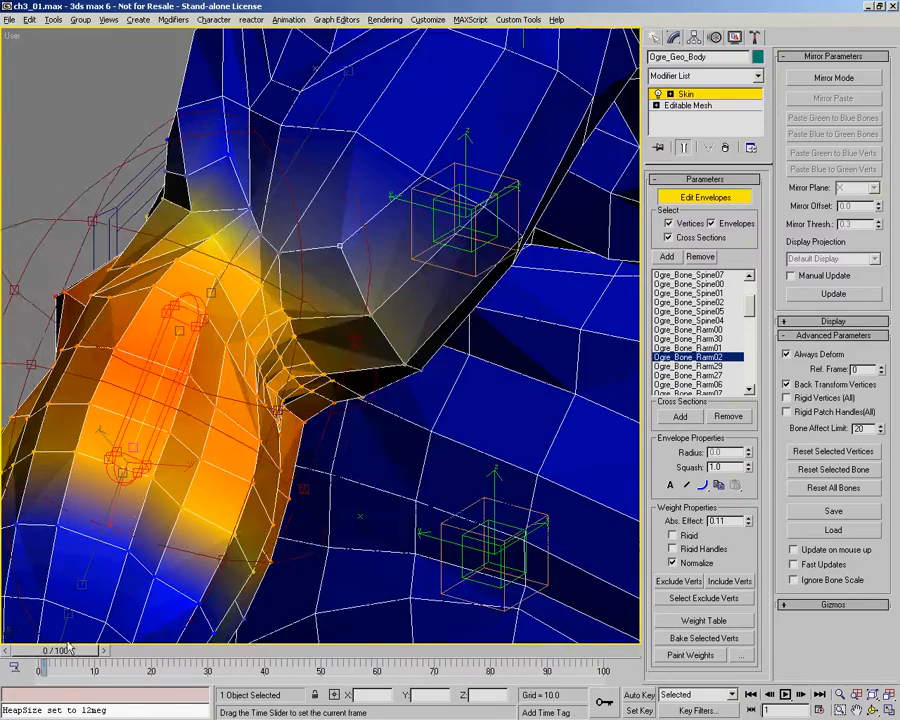
{"action": "key", "text": "ctrl+r"}
{"action": "left_click_drag", "start_coordinate": [277, 312], "coordinate": [340, 232]}
{"action": "mouse_move", "coordinate": [360, 300]}
{"action": "left_mouse_down"}
{"action": "mouse_move", "coordinate": [374, 322]}
{"action": "mouse_move", "coordinate": [358, 310]}
{"action": "left_mouse_up"}
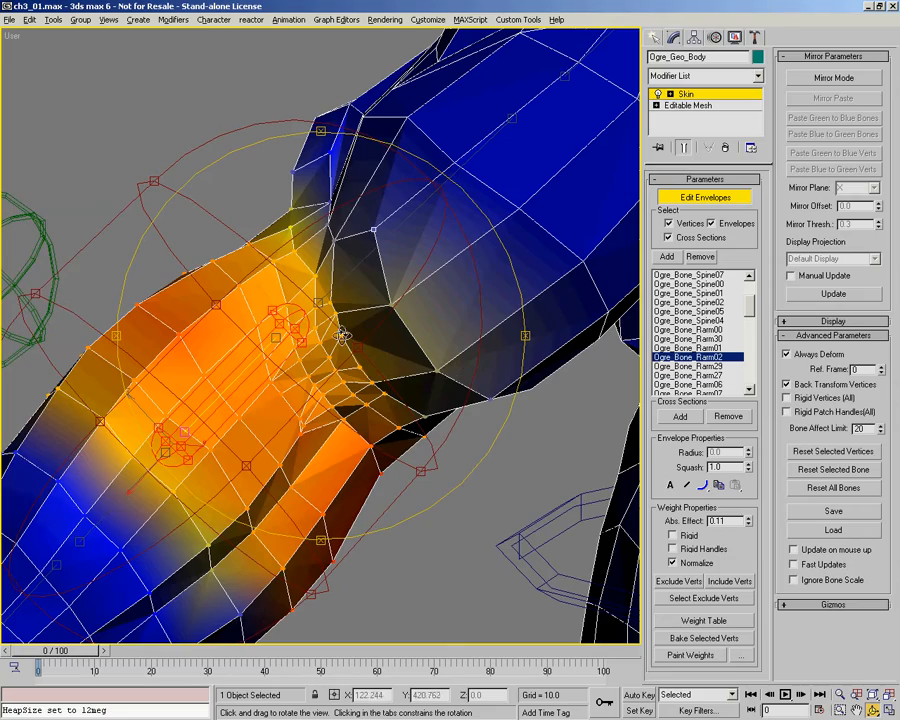
{"action": "left_click_drag", "start_coordinate": [238, 306], "coordinate": [356, 319]}
{"action": "key", "text": "alt+z"}
{"action": "key", "text": "ctrl+r"}
{"action": "right_click", "coordinate": [357, 319]}
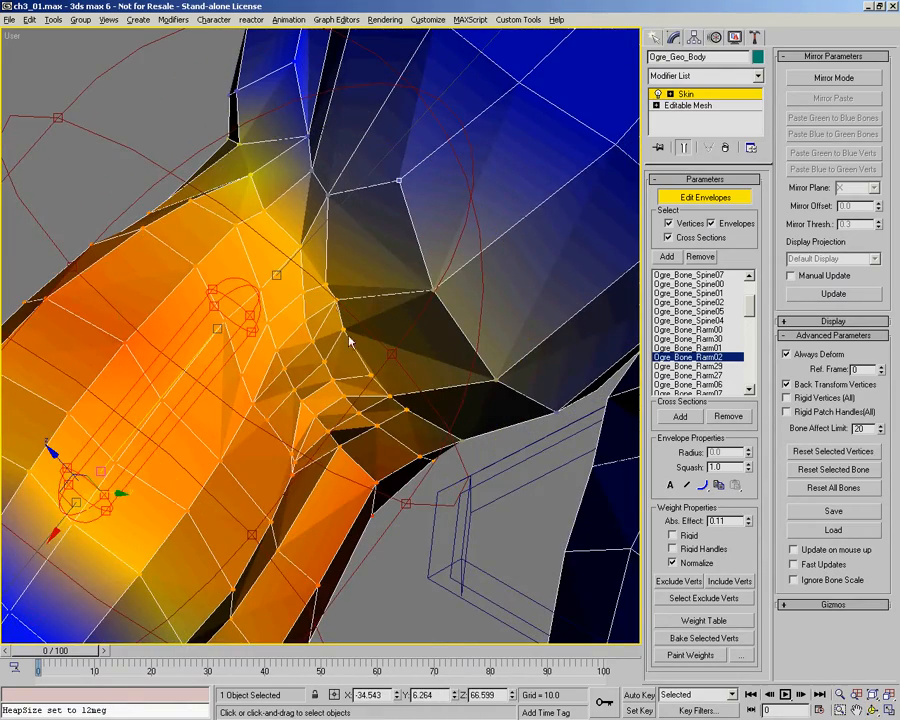
{"action": "middle_click_drag", "start_coordinate": [362, 306], "coordinate": [121, 358], "text": "alt"}
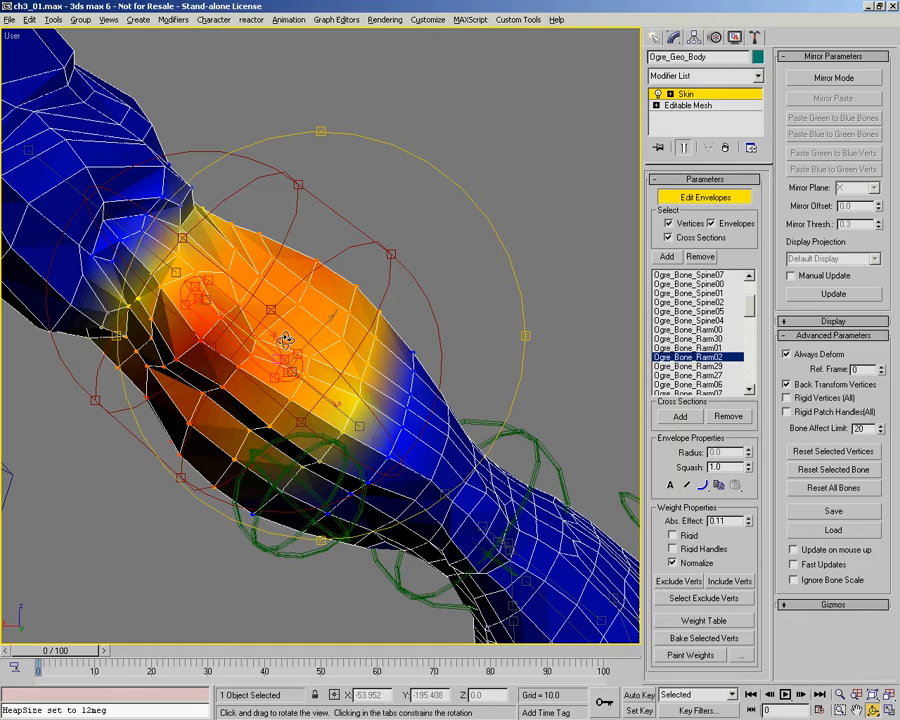
Inspect the outer side of the right elbow and its Ogre_Bone_Rarm02 weights, from the whole body to close up.
{"action": "left_click_drag", "start_coordinate": [286, 340], "coordinate": [105, 235]}
{"action": "key", "text": "alt+z"}
{"action": "left_click_drag", "start_coordinate": [203, 258], "coordinate": [211, 340]}
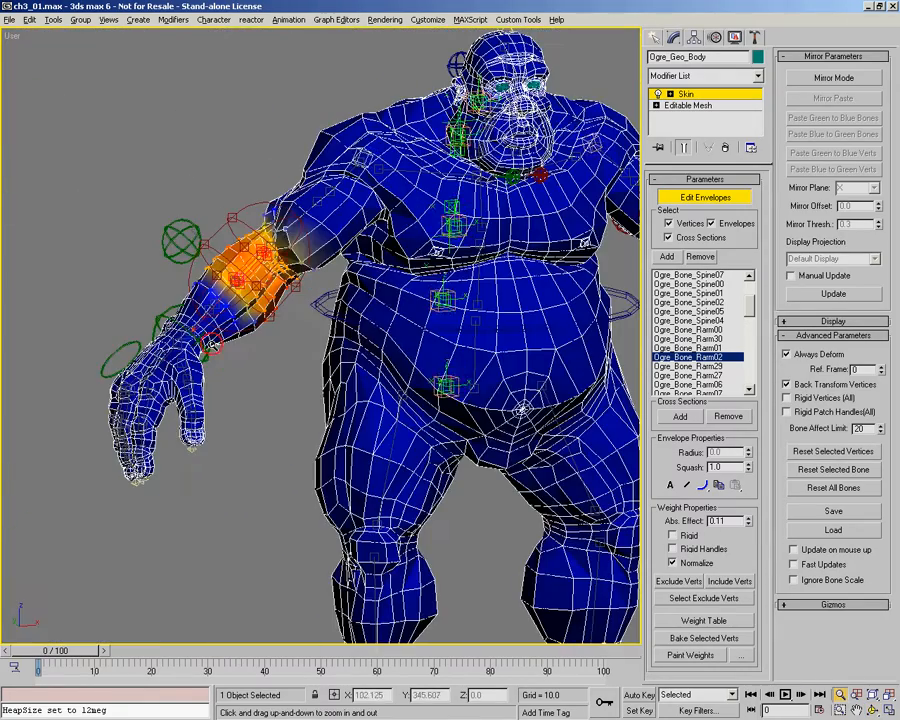
{"action": "middle_click_drag", "start_coordinate": [401, 346], "coordinate": [324, 305]}
{"action": "middle_click_drag", "start_coordinate": [265, 327], "coordinate": [468, 320], "text": "alt"}
{"action": "middle_click_drag", "start_coordinate": [118, 219], "coordinate": [308, 309]}
{"action": "left_click_drag", "start_coordinate": [303, 288], "coordinate": [318, 181]}
{"action": "middle_click_drag", "start_coordinate": [352, 325], "coordinate": [368, 360], "text": "alt"}
{"action": "left_click_drag", "start_coordinate": [368, 365], "coordinate": [374, 339]}
{"action": "middle_click_drag", "start_coordinate": [374, 339], "coordinate": [368, 342], "text": "alt"}
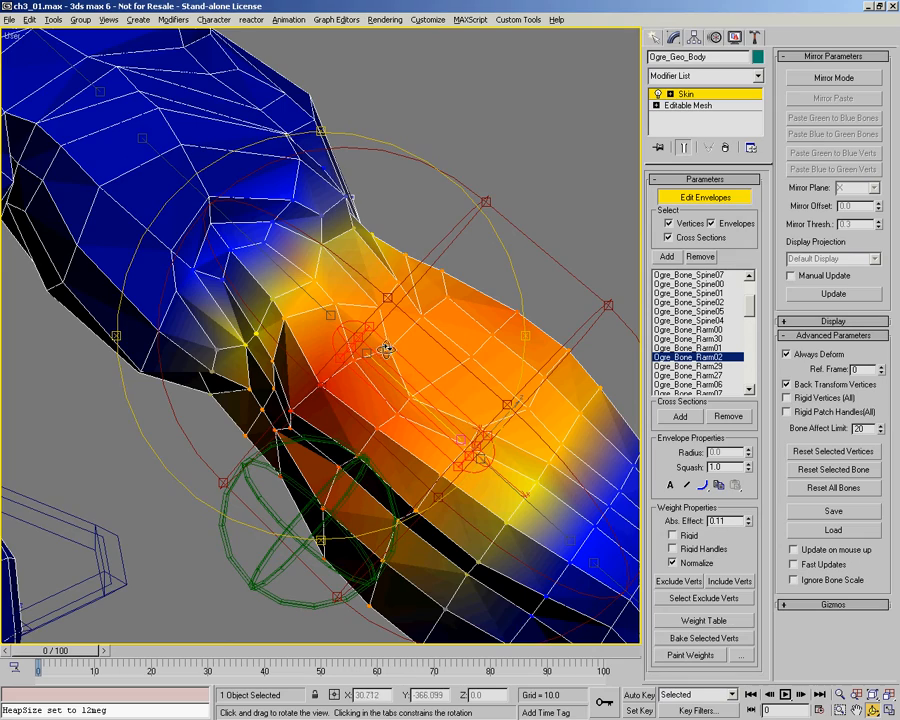
{"action": "middle_click_drag", "start_coordinate": [359, 400], "coordinate": [328, 362]}
Go to frame 5, open the weight painter's options beside the arm and enable Update On Mouse Up.
{"action": "left_click_drag", "start_coordinate": [80, 652], "coordinate": [99, 654]}
{"action": "middle_click_drag", "start_coordinate": [340, 320], "coordinate": [295, 287], "text": "alt"}
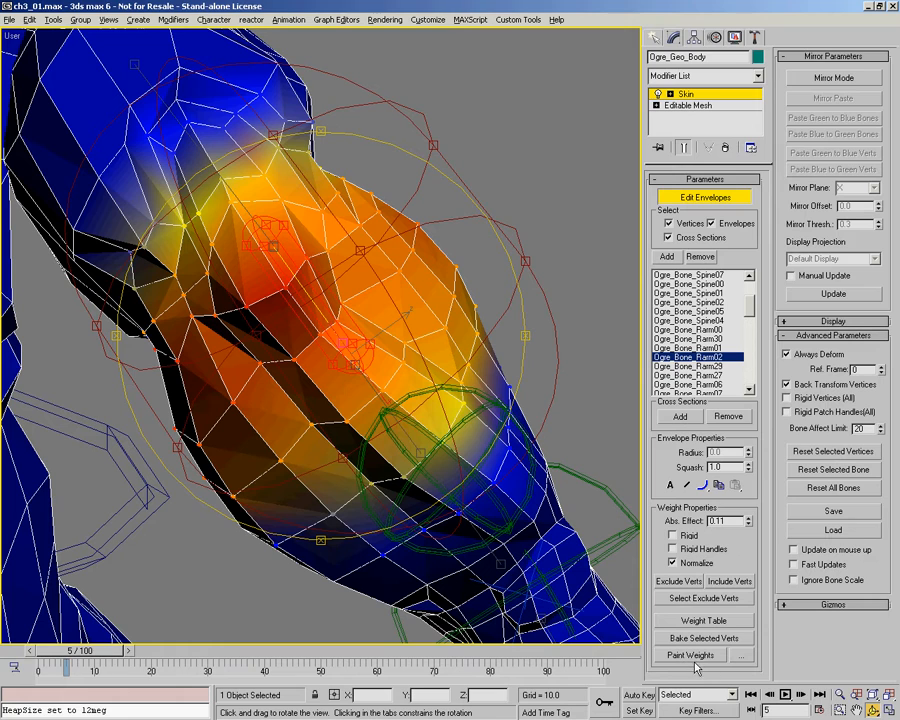
{"action": "left_click", "coordinate": [741, 656]}
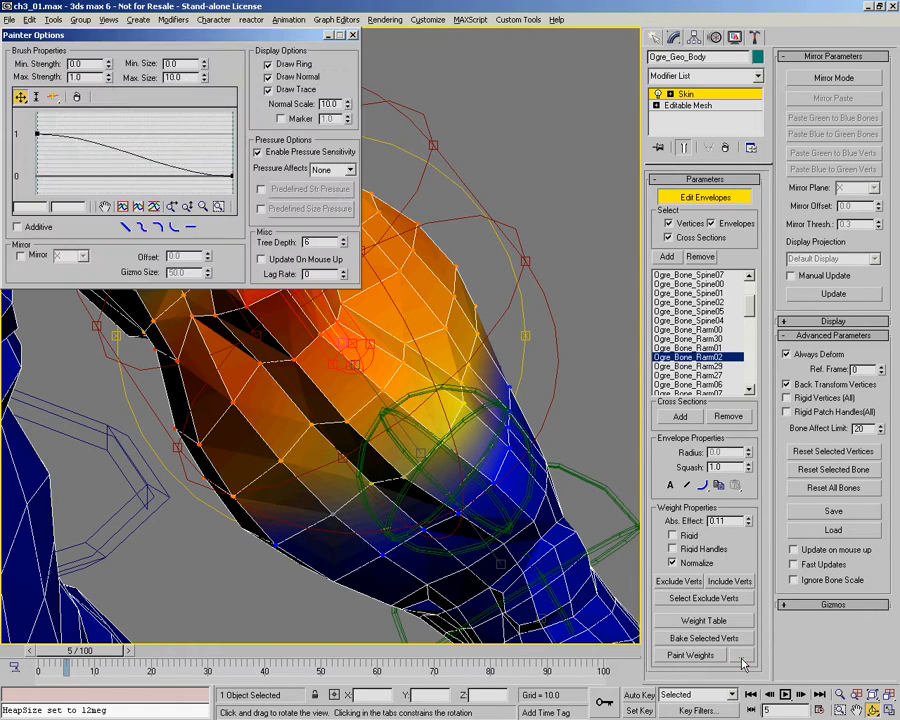
{"action": "left_click_drag", "start_coordinate": [283, 41], "coordinate": [580, 26]}
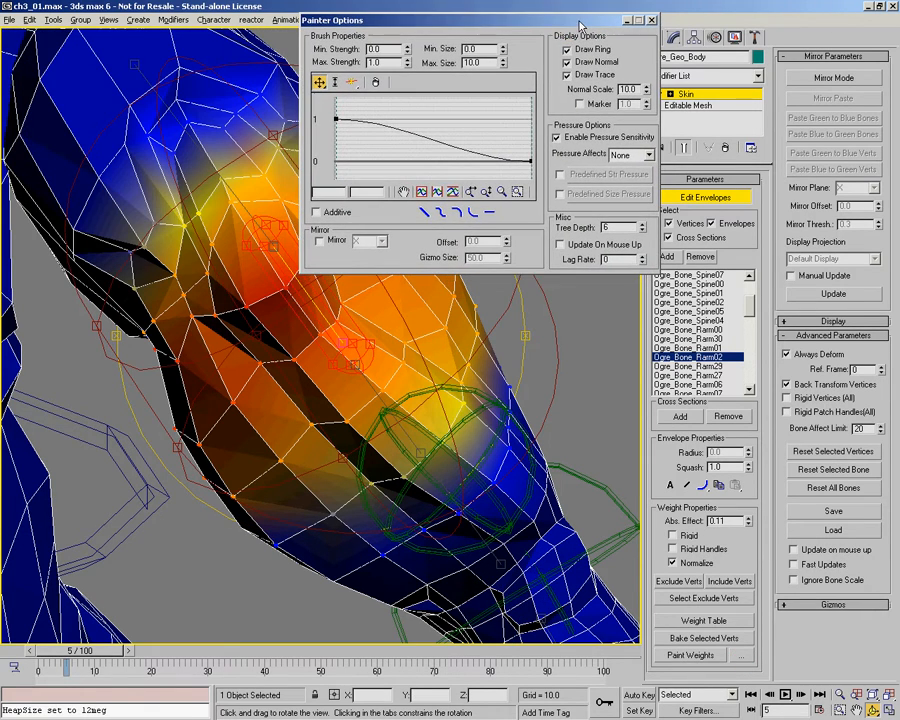
{"action": "mouse_move", "coordinate": [399, 383]}
{"action": "middle_mouse_down", "text": "alt"}
{"action": "mouse_move", "coordinate": [354, 345]}
{"action": "mouse_move", "coordinate": [374, 392]}
{"action": "middle_mouse_up", "text": "alt"}
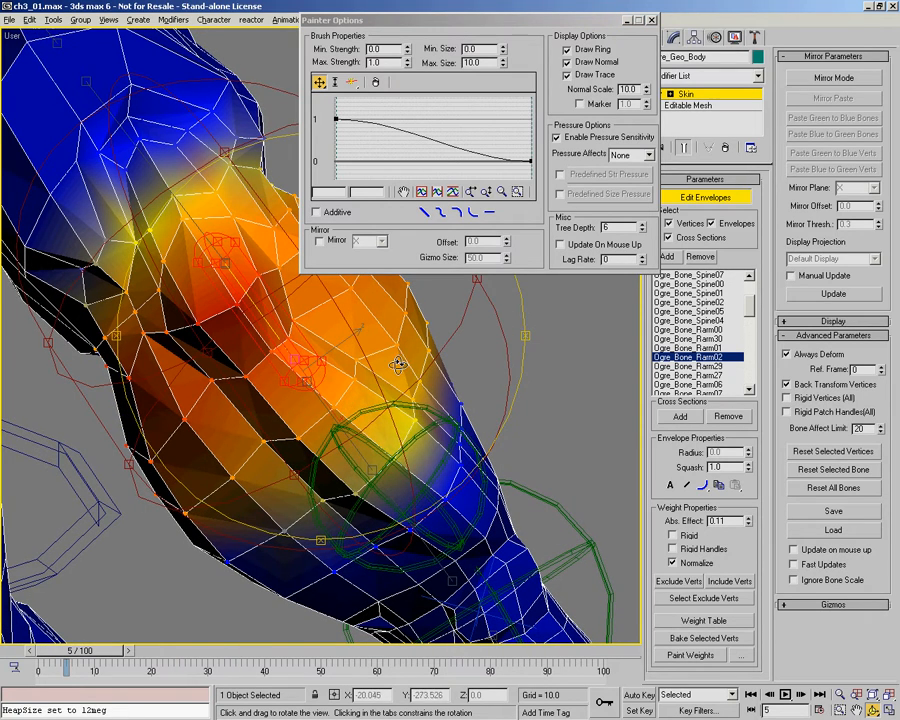
{"action": "left_click", "coordinate": [563, 246]}
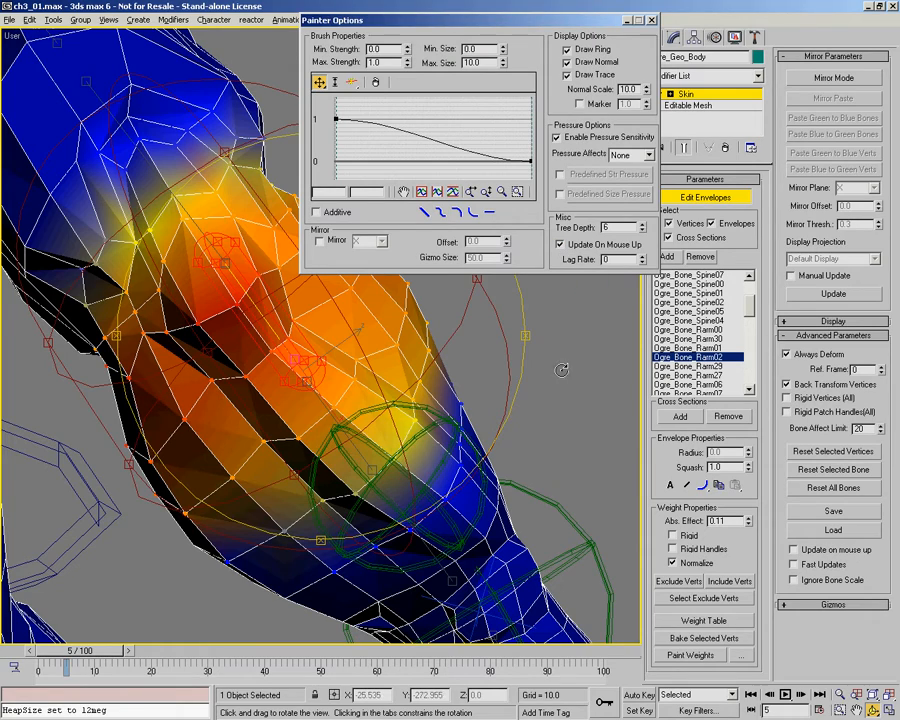
Turn on Paint Weights for Ogre_Bone_Rarm02 with the outer elbow facing the view.
{"action": "left_click_drag", "start_coordinate": [366, 366], "coordinate": [340, 392]}
{"action": "left_click_drag", "start_coordinate": [222, 252], "coordinate": [305, 363]}
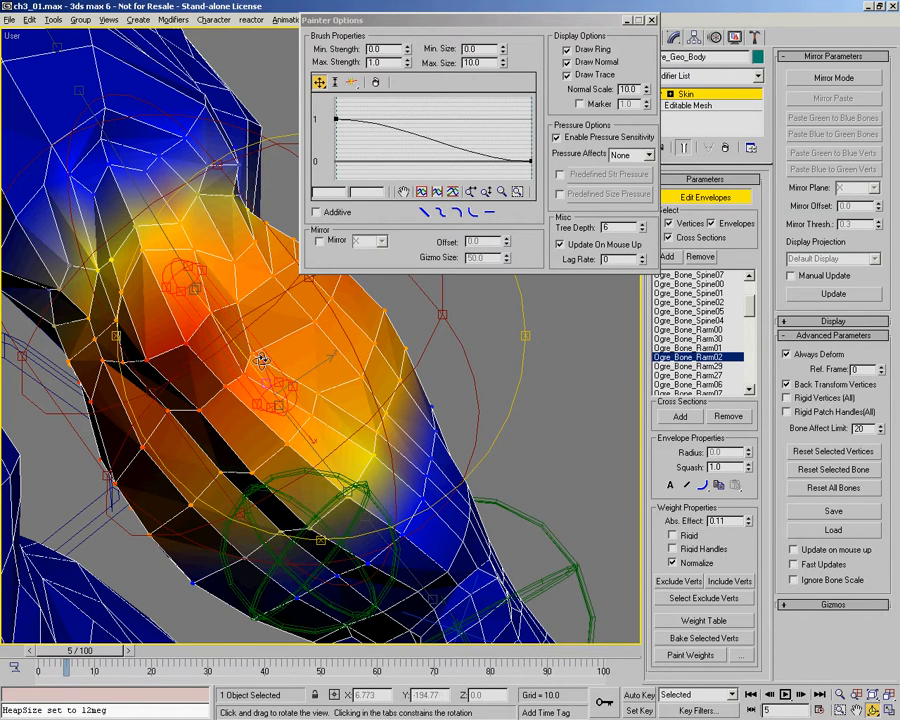
{"action": "left_click_drag", "start_coordinate": [184, 254], "coordinate": [282, 362]}
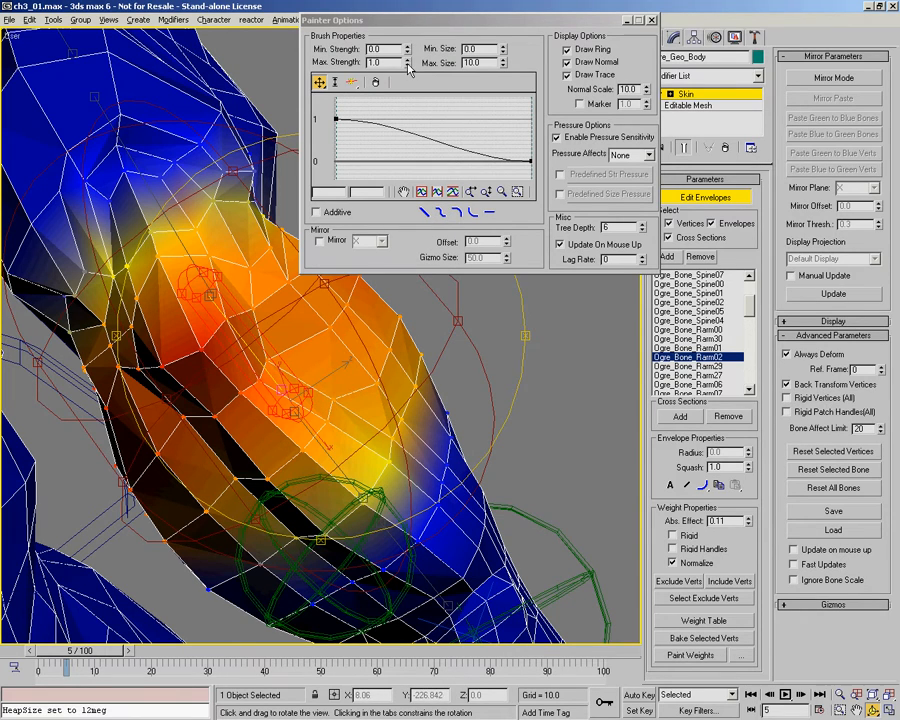
{"action": "left_click", "coordinate": [690, 656]}
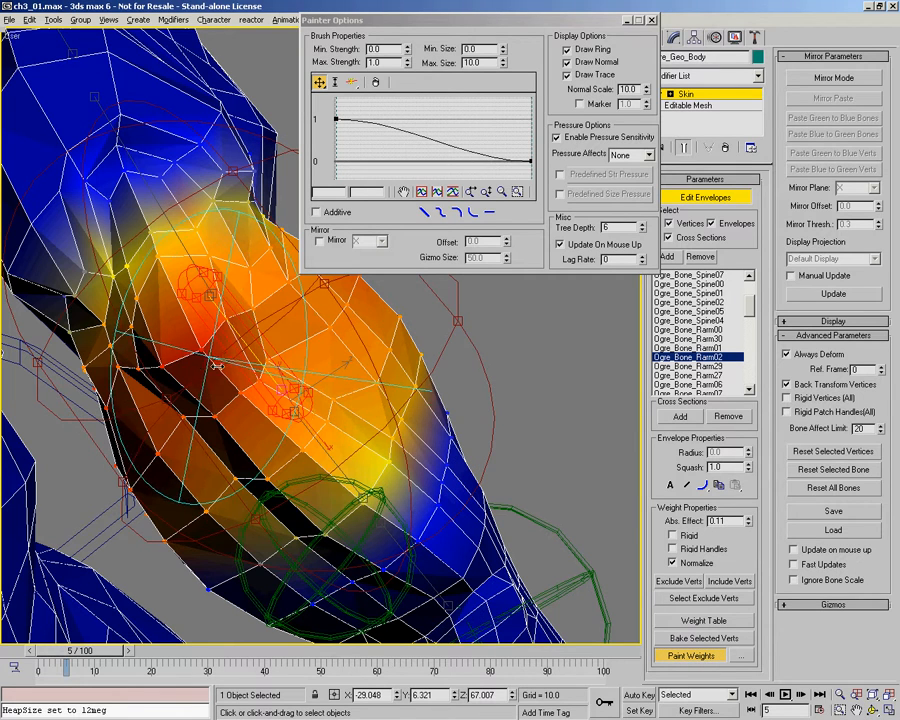
Try painting Ogre_Bone_Rarm02 weight over the outer elbow at a maximum strength of 1.0, and undo the stroke.
{"action": "mouse_move", "coordinate": [225, 373]}
{"action": "left_mouse_down"}
{"action": "mouse_move", "coordinate": [205, 340]}
{"action": "mouse_move", "coordinate": [214, 353]}
{"action": "left_mouse_up"}
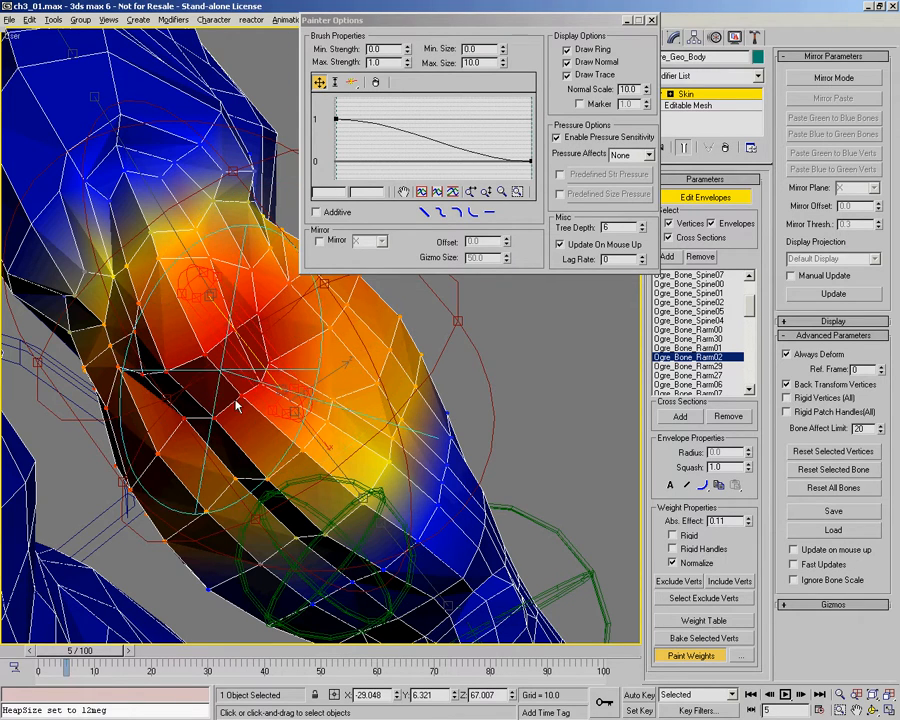
{"action": "middle_click_drag", "start_coordinate": [338, 428], "coordinate": [325, 424]}
{"action": "key", "text": "ctrl+z"}
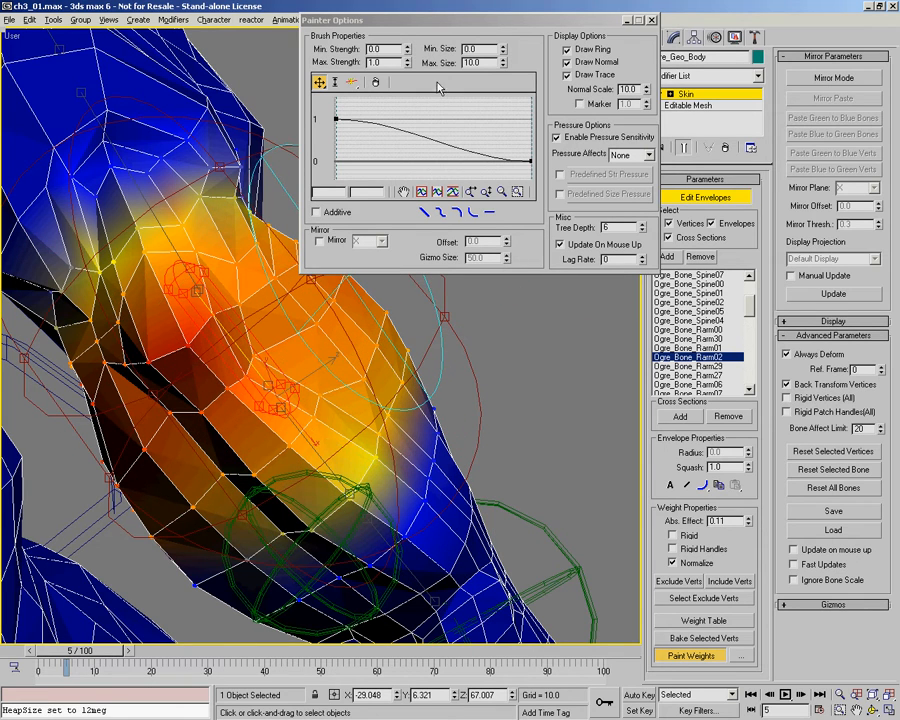
Paint Ogre_Bone_Rarm02 weight over the outer elbow with the brush's maximum strength at 0.02, and again at 0.07.
{"action": "double_click", "coordinate": [385, 64]}
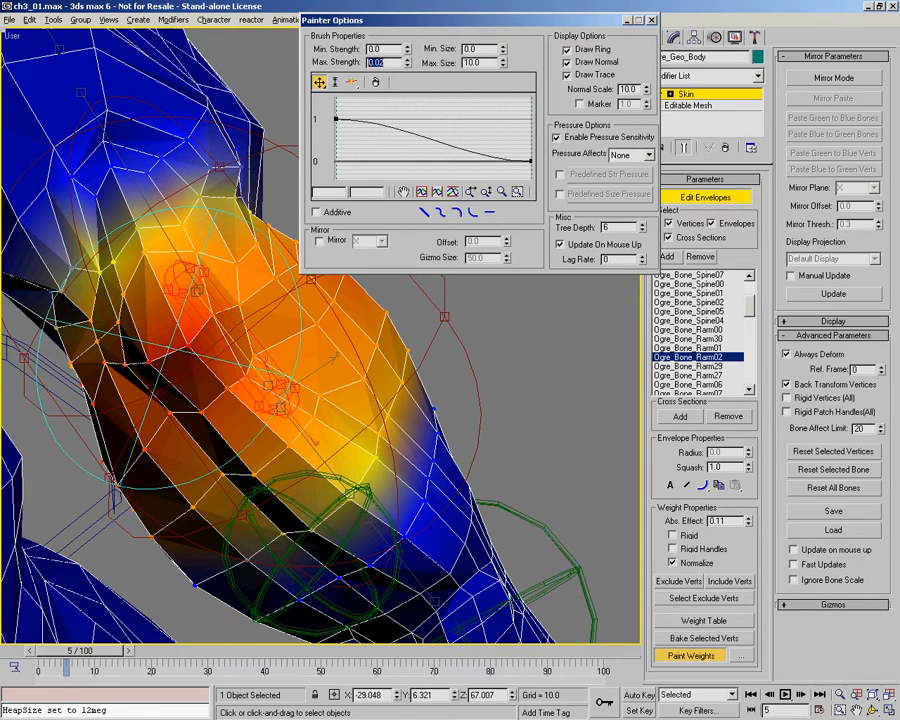
{"action": "mouse_move", "coordinate": [208, 366]}
{"action": "left_mouse_down"}
{"action": "mouse_move", "coordinate": [188, 290]}
{"action": "mouse_move", "coordinate": [184, 300]}
{"action": "mouse_move", "coordinate": [165, 300]}
{"action": "mouse_move", "coordinate": [164, 240]}
{"action": "mouse_move", "coordinate": [163, 262]}
{"action": "left_mouse_up"}
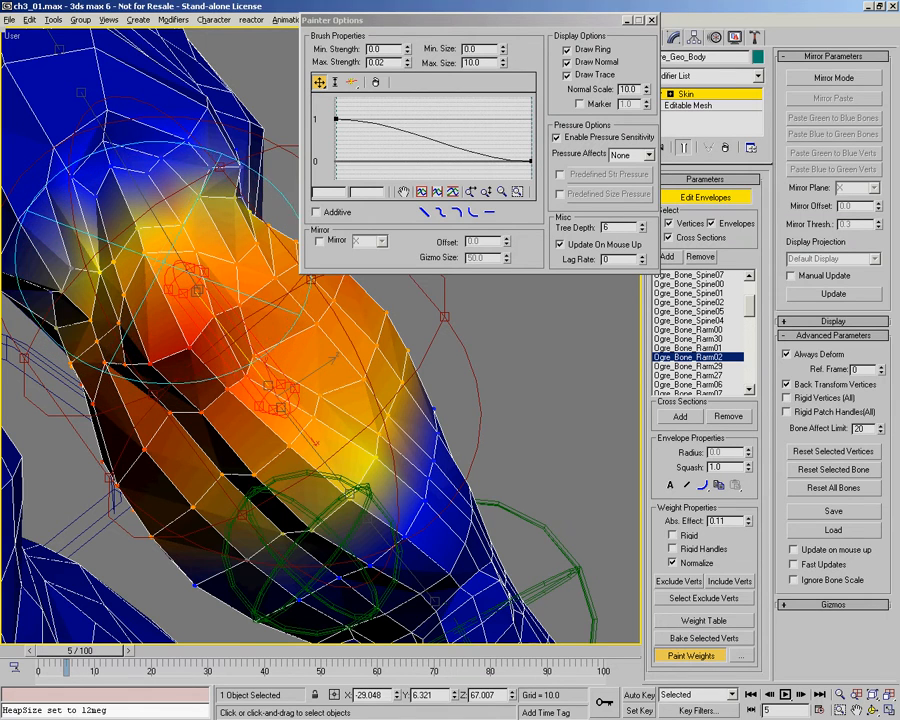
{"action": "left_click", "coordinate": [407, 60]}
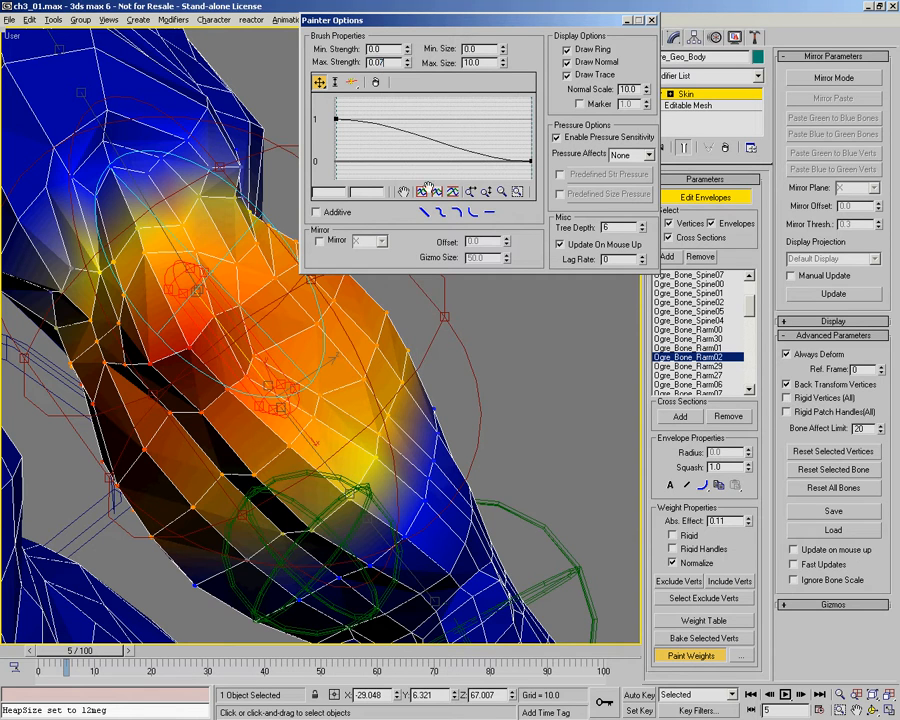
{"action": "mouse_move", "coordinate": [195, 331]}
{"action": "left_mouse_down"}
{"action": "mouse_move", "coordinate": [209, 357]}
{"action": "mouse_move", "coordinate": [187, 356]}
{"action": "mouse_move", "coordinate": [239, 355]}
{"action": "mouse_move", "coordinate": [193, 342]}
{"action": "mouse_move", "coordinate": [209, 376]}
{"action": "left_mouse_up"}
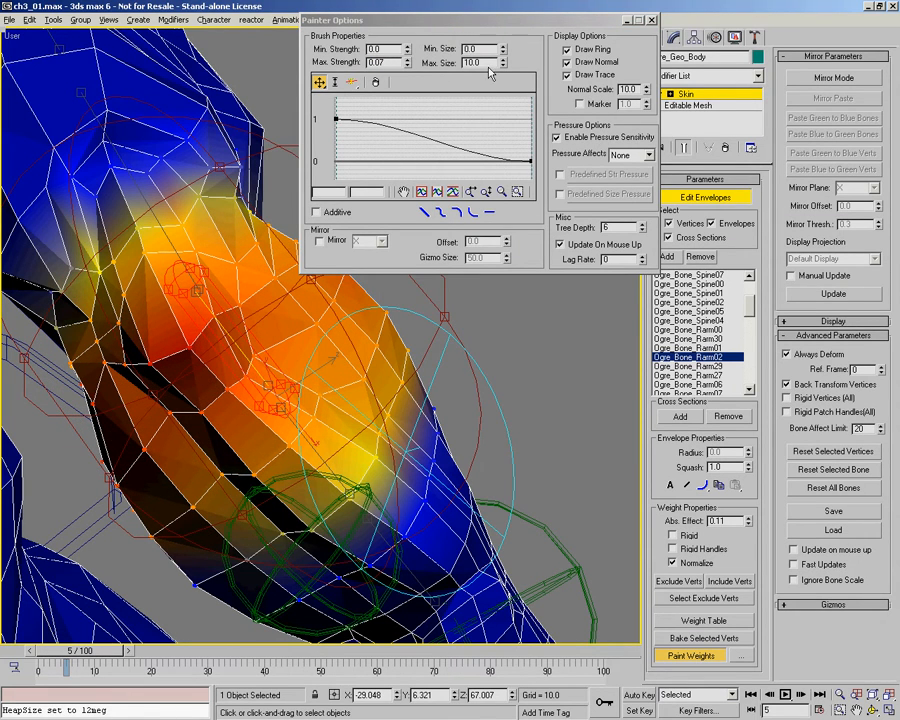
Set the brush's maximum size to 6.1, close the painter options and adjust the brush radius directly on the elbow.
{"action": "left_click_drag", "start_coordinate": [504, 66], "coordinate": [500, 84]}
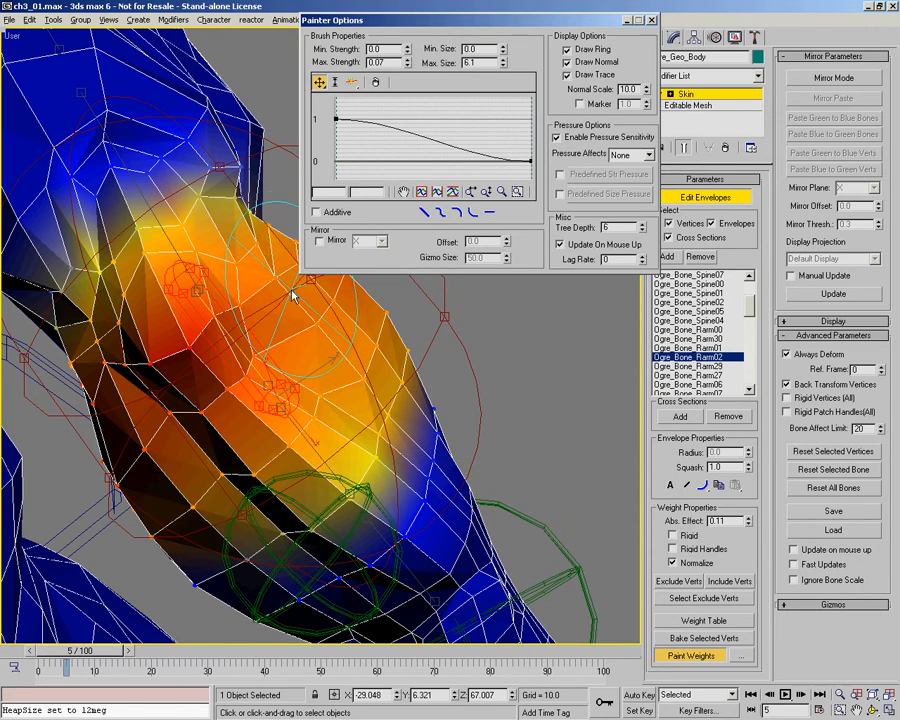
{"action": "left_click", "coordinate": [650, 21]}
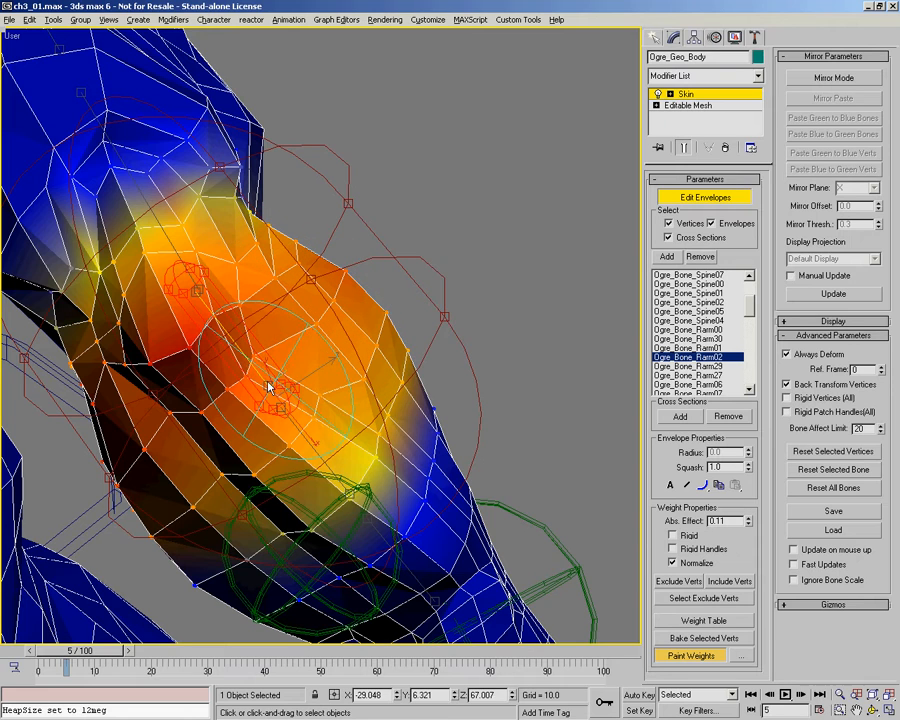
{"action": "mouse_move", "coordinate": [212, 380]}
{"action": "left_mouse_down", "text": "ctrl+shift"}
{"action": "mouse_move", "coordinate": [215, 348]}
{"action": "mouse_move", "coordinate": [221, 385]}
{"action": "mouse_move", "coordinate": [225, 370]}
{"action": "mouse_move", "coordinate": [232, 377]}
{"action": "left_mouse_up", "text": "ctrl+shift"}
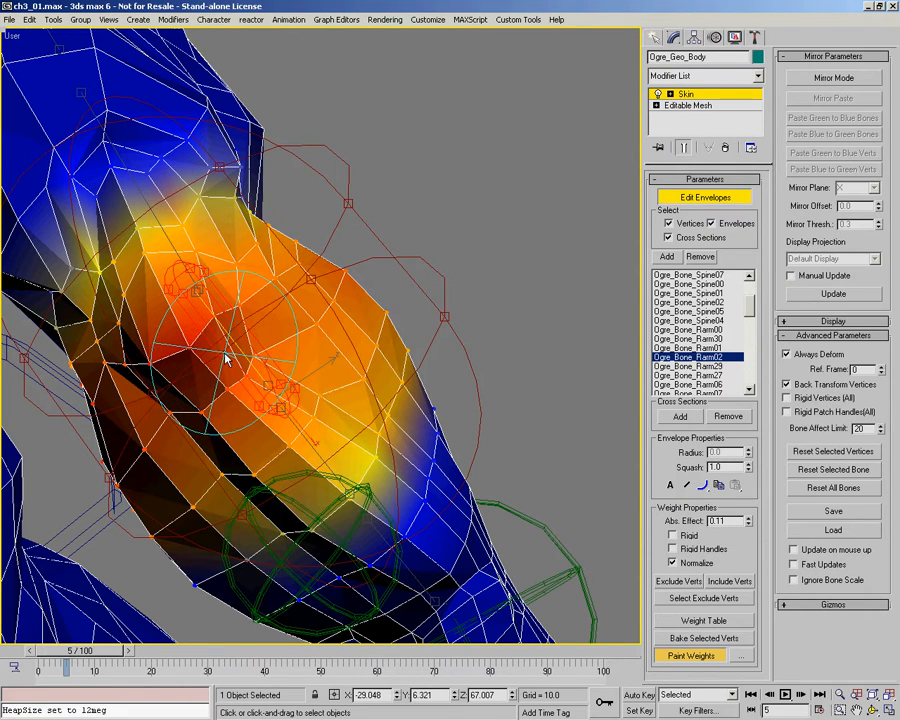
Adjust the brush strength and paint more Ogre_Bone_Rarm02 weight around the outer elbow and upper forearm, covering it from several angles.
{"action": "mouse_move", "coordinate": [265, 343]}
{"action": "middle_mouse_down", "text": "alt"}
{"action": "mouse_move", "coordinate": [226, 337]}
{"action": "mouse_move", "coordinate": [283, 340]}
{"action": "mouse_move", "coordinate": [301, 268]}
{"action": "mouse_move", "coordinate": [293, 305]}
{"action": "mouse_move", "coordinate": [310, 312]}
{"action": "mouse_move", "coordinate": [287, 363]}
{"action": "mouse_move", "coordinate": [357, 377]}
{"action": "middle_mouse_up", "text": "alt"}
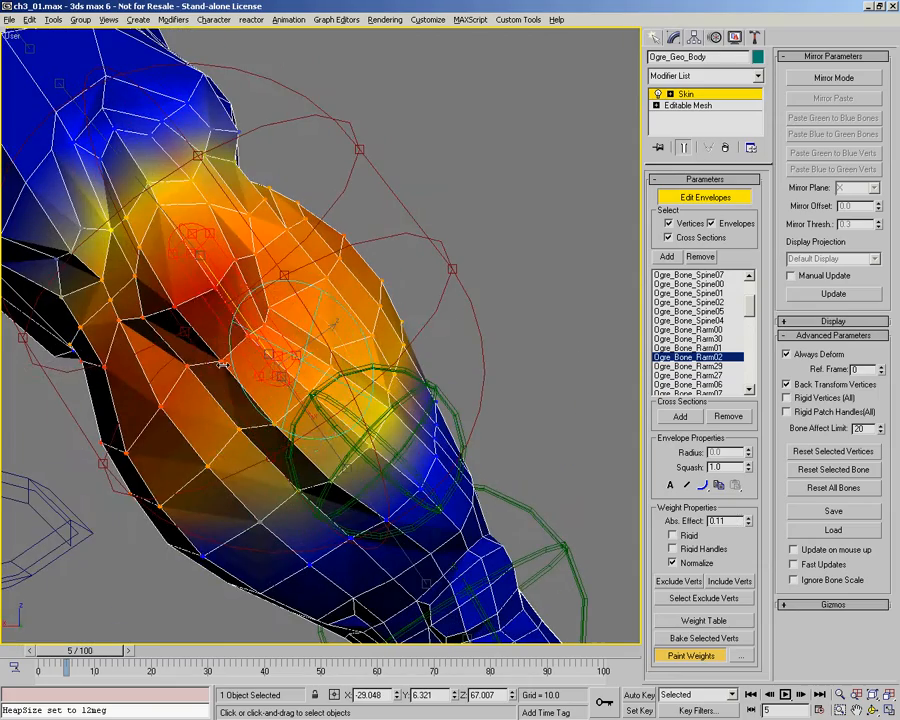
{"action": "middle_click_drag", "start_coordinate": [377, 458], "coordinate": [248, 348], "text": "alt"}
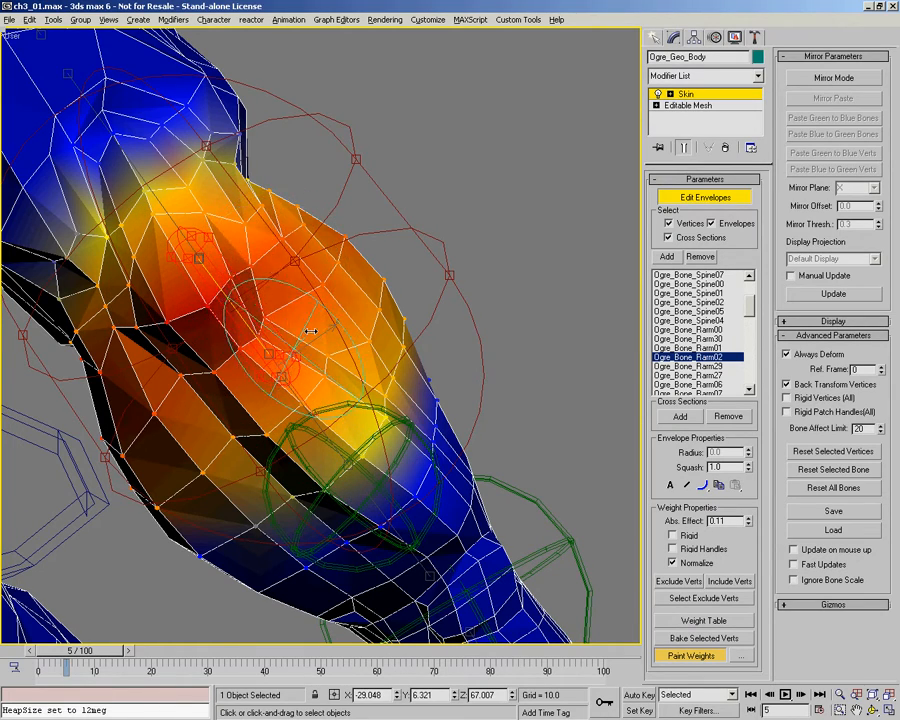
{"action": "middle_click_drag", "start_coordinate": [240, 296], "coordinate": [207, 321], "text": "alt"}
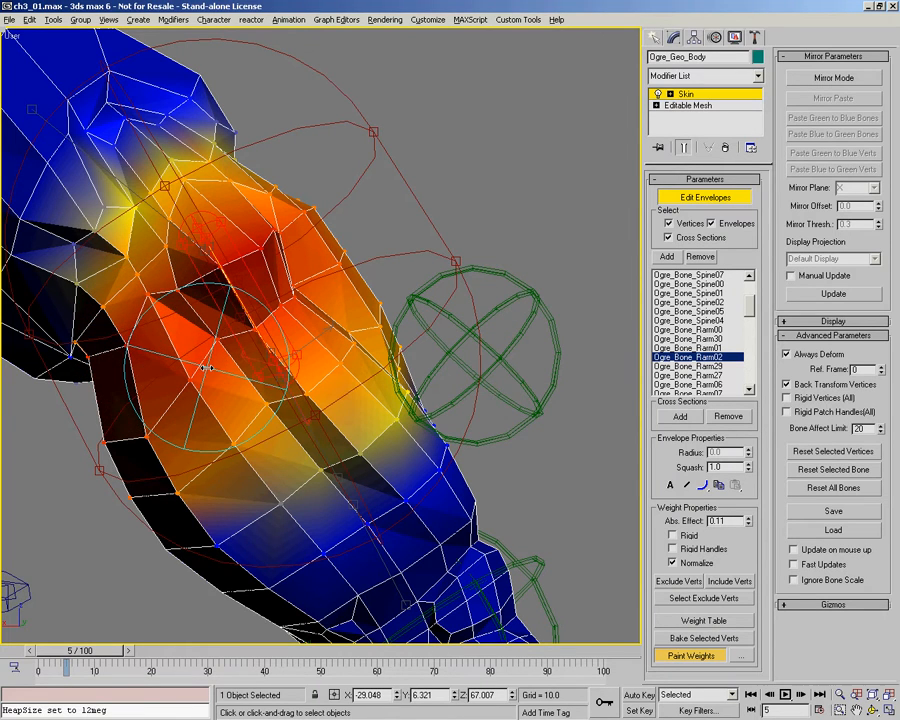
{"action": "left_click_drag", "start_coordinate": [206, 368], "coordinate": [204, 367], "text": "alt+shift"}
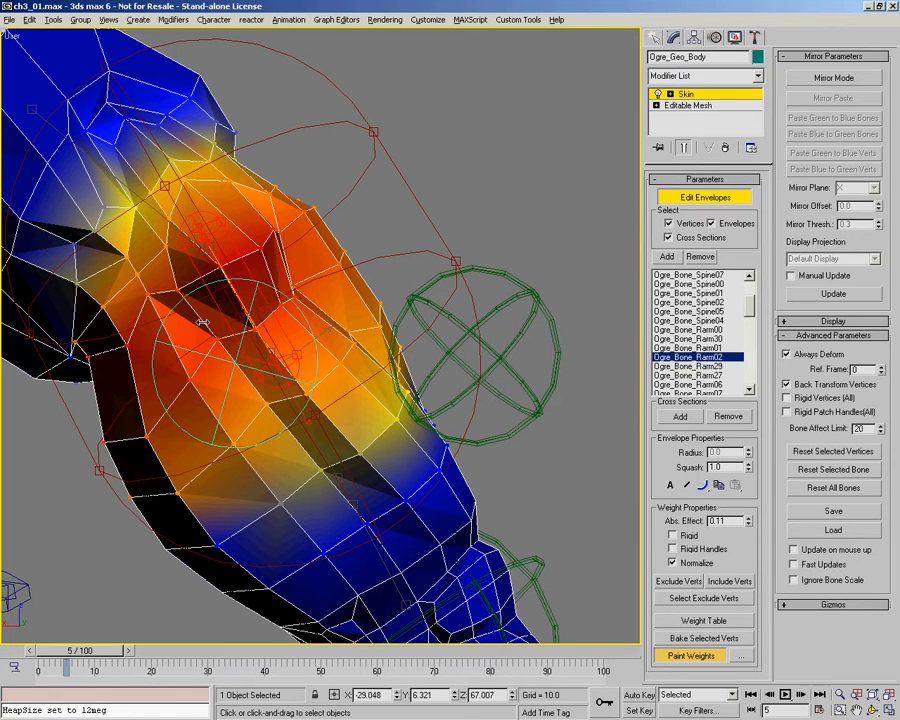
{"action": "mouse_move", "coordinate": [153, 317]}
{"action": "left_mouse_down"}
{"action": "mouse_move", "coordinate": [153, 305]}
{"action": "mouse_move", "coordinate": [201, 378]}
{"action": "left_mouse_up"}
{"action": "mouse_move", "coordinate": [281, 323]}
{"action": "middle_mouse_down", "text": "alt"}
{"action": "mouse_move", "coordinate": [244, 338]}
{"action": "mouse_move", "coordinate": [250, 320]}
{"action": "mouse_move", "coordinate": [200, 252]}
{"action": "middle_mouse_up", "text": "alt"}
{"action": "mouse_move", "coordinate": [126, 203]}
{"action": "left_mouse_down"}
{"action": "mouse_move", "coordinate": [140, 216]}
{"action": "mouse_move", "coordinate": [146, 208]}
{"action": "mouse_move", "coordinate": [135, 210]}
{"action": "mouse_move", "coordinate": [150, 232]}
{"action": "mouse_move", "coordinate": [142, 218]}
{"action": "left_mouse_up"}
{"action": "middle_click_drag", "start_coordinate": [165, 235], "coordinate": [257, 271], "text": "alt"}
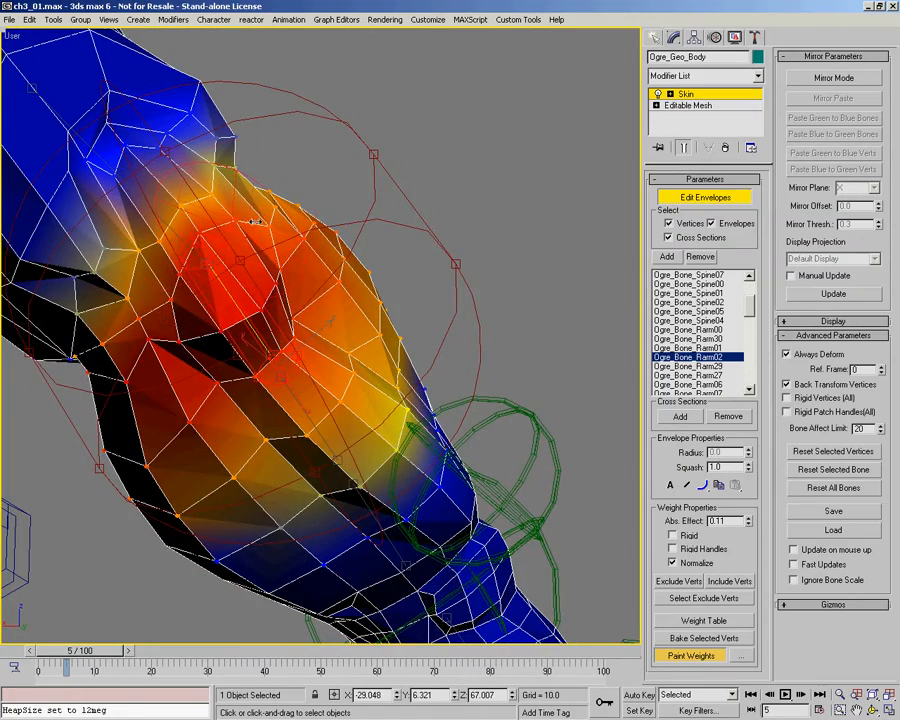
Examine the elbow's Ogre_Bone_Rarm02 weights from several angles and scrub the arm animation back to frame 1.
{"action": "mouse_move", "coordinate": [239, 305]}
{"action": "middle_mouse_down", "text": "alt"}
{"action": "mouse_move", "coordinate": [190, 317]}
{"action": "mouse_move", "coordinate": [161, 228]}
{"action": "mouse_move", "coordinate": [167, 254]}
{"action": "middle_mouse_up", "text": "alt"}
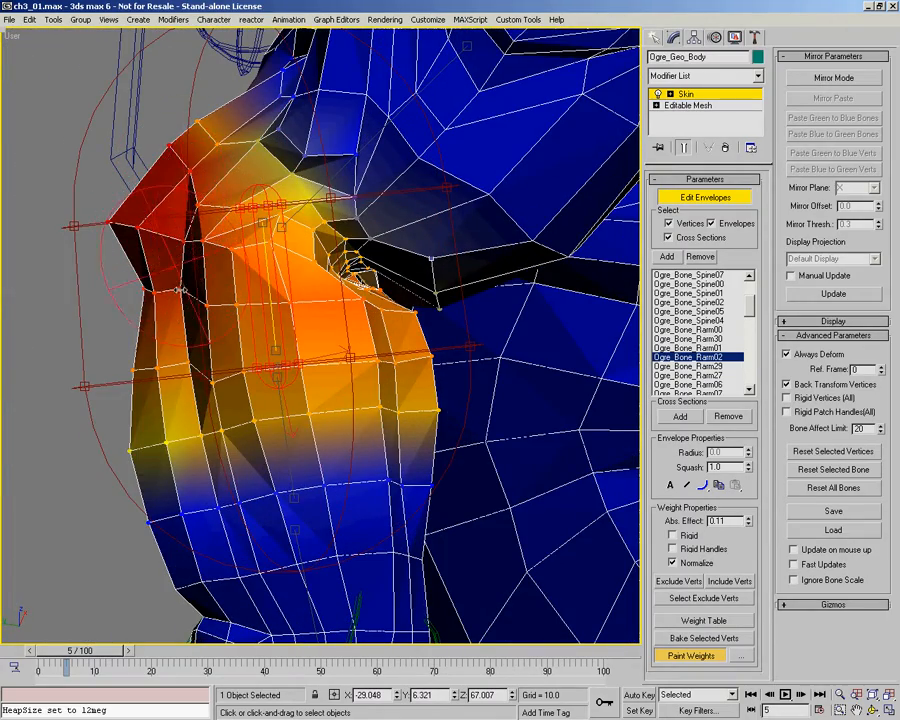
{"action": "middle_click_drag", "start_coordinate": [237, 266], "coordinate": [229, 267], "text": "alt"}
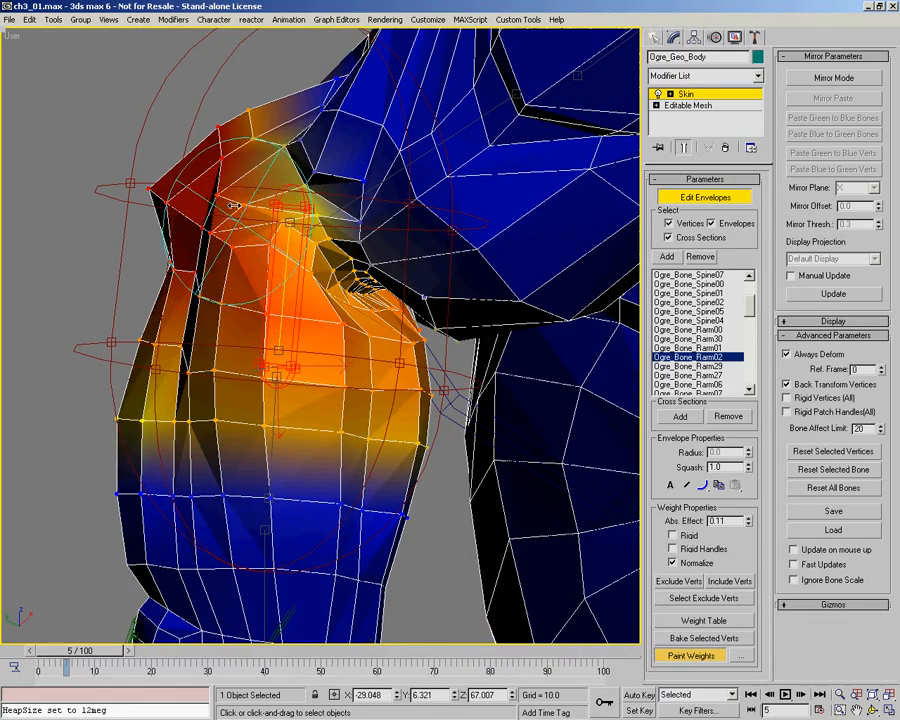
{"action": "middle_click_drag", "start_coordinate": [255, 312], "coordinate": [245, 314], "text": "alt"}
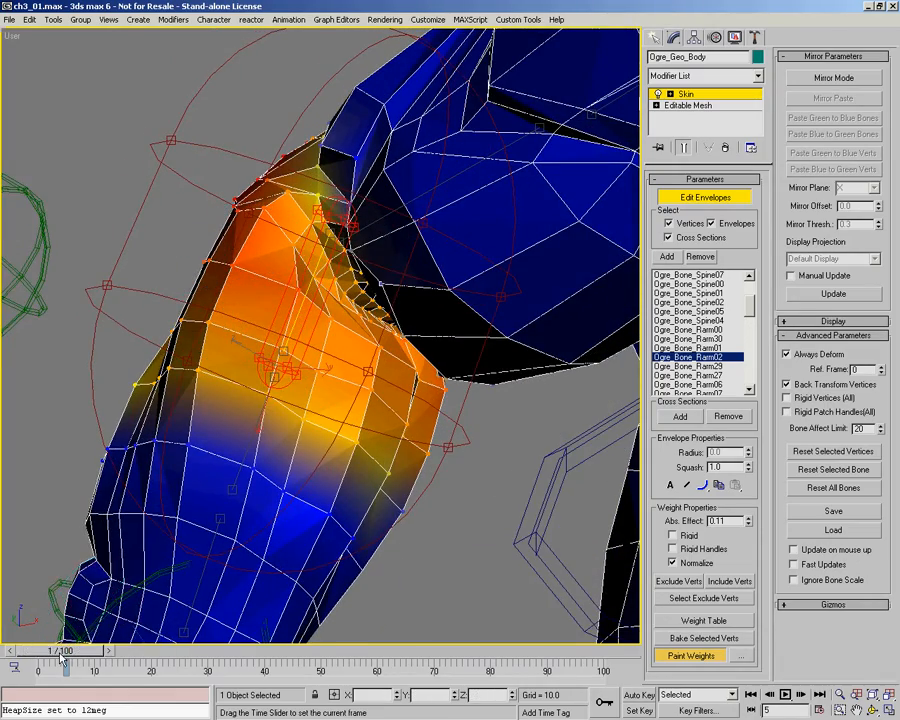
{"action": "left_click_drag", "start_coordinate": [62, 650], "coordinate": [38, 650]}
{"action": "middle_click_drag", "start_coordinate": [273, 333], "coordinate": [281, 322], "text": "alt"}
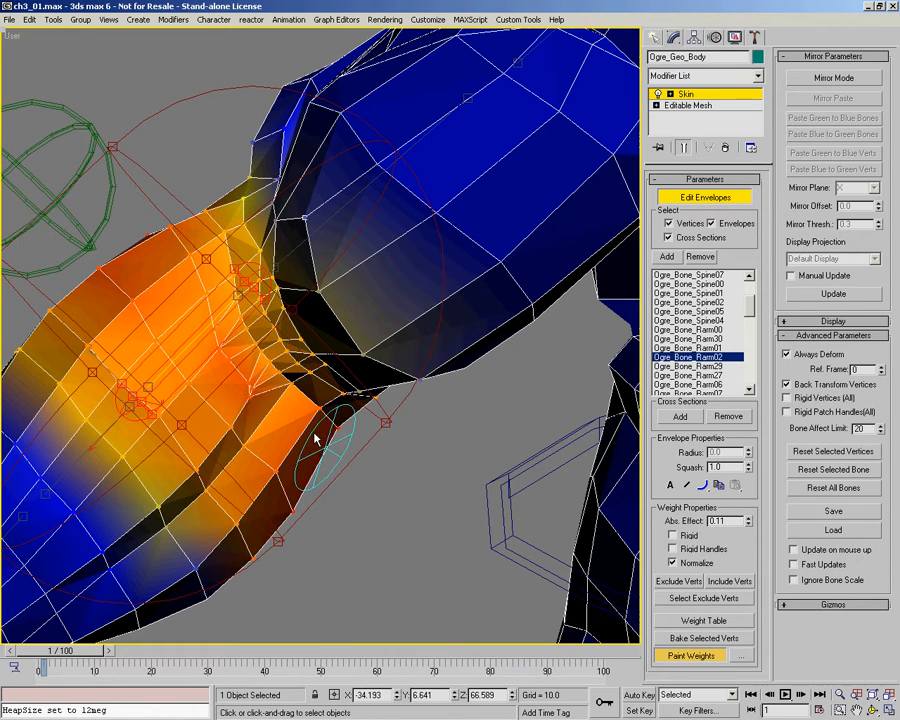
Paint more Ogre_Bone_Rarm02 weight over the inner elbow and the adjoining upper forearm at frame 1.
{"action": "mouse_move", "coordinate": [265, 385]}
{"action": "left_mouse_down"}
{"action": "mouse_move", "coordinate": [217, 255]}
{"action": "mouse_move", "coordinate": [307, 430]}
{"action": "left_mouse_up"}
{"action": "mouse_move", "coordinate": [301, 412]}
{"action": "middle_mouse_down", "text": "alt"}
{"action": "mouse_move", "coordinate": [261, 382]}
{"action": "mouse_move", "coordinate": [225, 285]}
{"action": "middle_mouse_up", "text": "alt"}
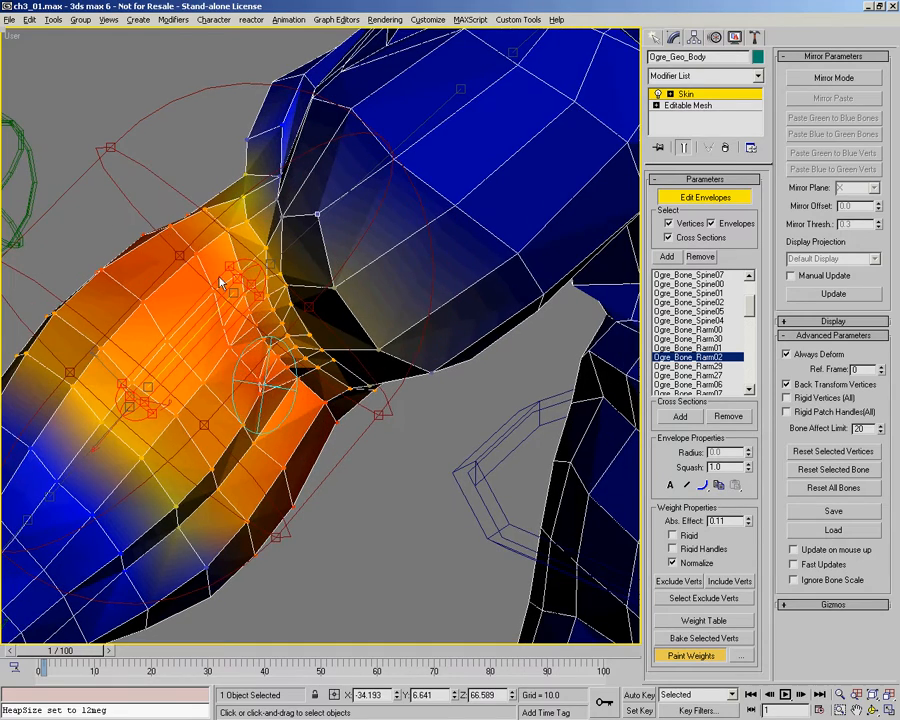
{"action": "middle_click_drag", "start_coordinate": [318, 432], "coordinate": [236, 287], "text": "alt"}
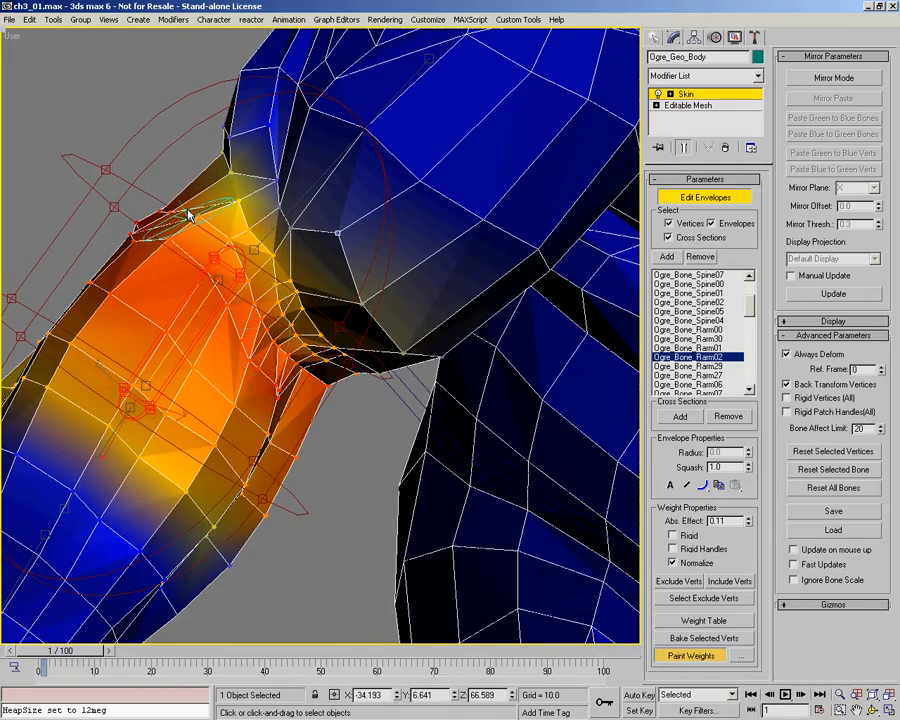
{"action": "middle_click_drag", "start_coordinate": [240, 271], "coordinate": [221, 301], "text": "alt"}
{"action": "left_click_drag", "start_coordinate": [214, 285], "coordinate": [297, 392]}
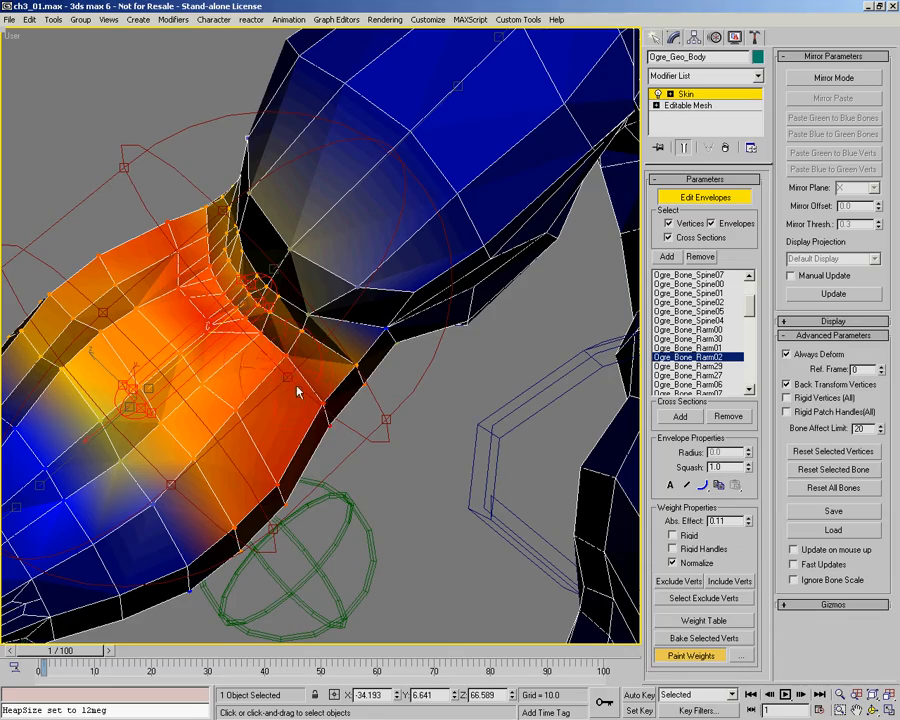
{"action": "middle_click_drag", "start_coordinate": [335, 383], "coordinate": [176, 516], "text": "alt"}
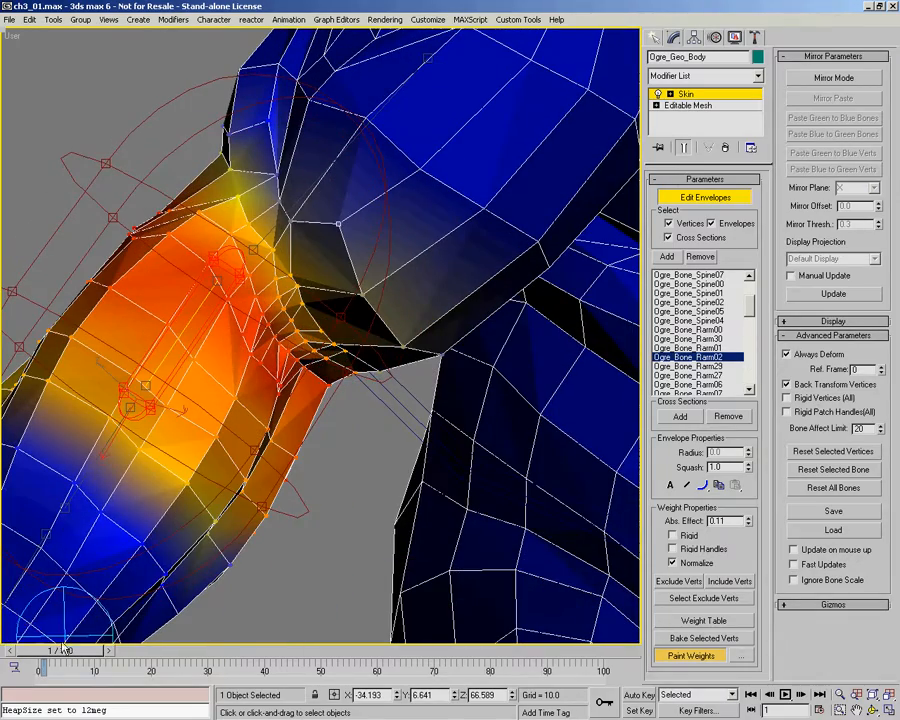
Move the animation to frame 3, leave weight painting and select the upper-arm bone Ogre_Bone_Rarm01.
{"action": "mouse_move", "coordinate": [65, 650]}
{"action": "left_mouse_down"}
{"action": "mouse_move", "coordinate": [87, 650]}
{"action": "mouse_move", "coordinate": [76, 650]}
{"action": "left_mouse_up"}
{"action": "middle_click_drag", "start_coordinate": [352, 364], "coordinate": [240, 255], "text": "alt"}
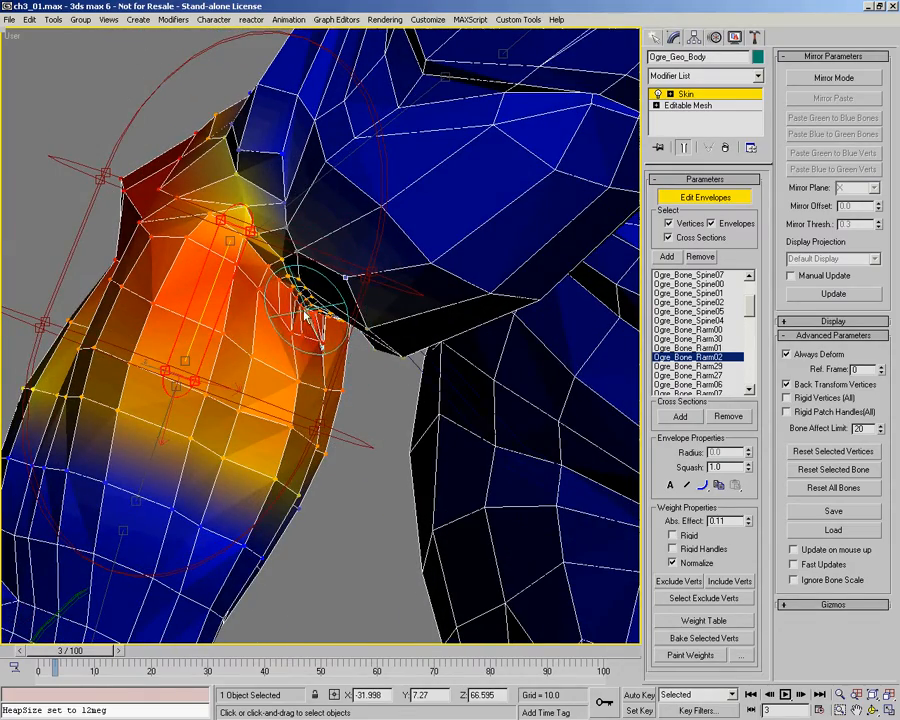
{"action": "mouse_move", "coordinate": [301, 158]}
{"action": "middle_mouse_down", "text": "alt"}
{"action": "mouse_move", "coordinate": [297, 235]}
{"action": "mouse_move", "coordinate": [242, 236]}
{"action": "middle_mouse_up", "text": "alt"}
{"action": "right_click", "coordinate": [286, 222]}
{"action": "left_click", "coordinate": [252, 239]}
{"action": "right_click", "coordinate": [288, 219]}
{"action": "left_click", "coordinate": [307, 241]}
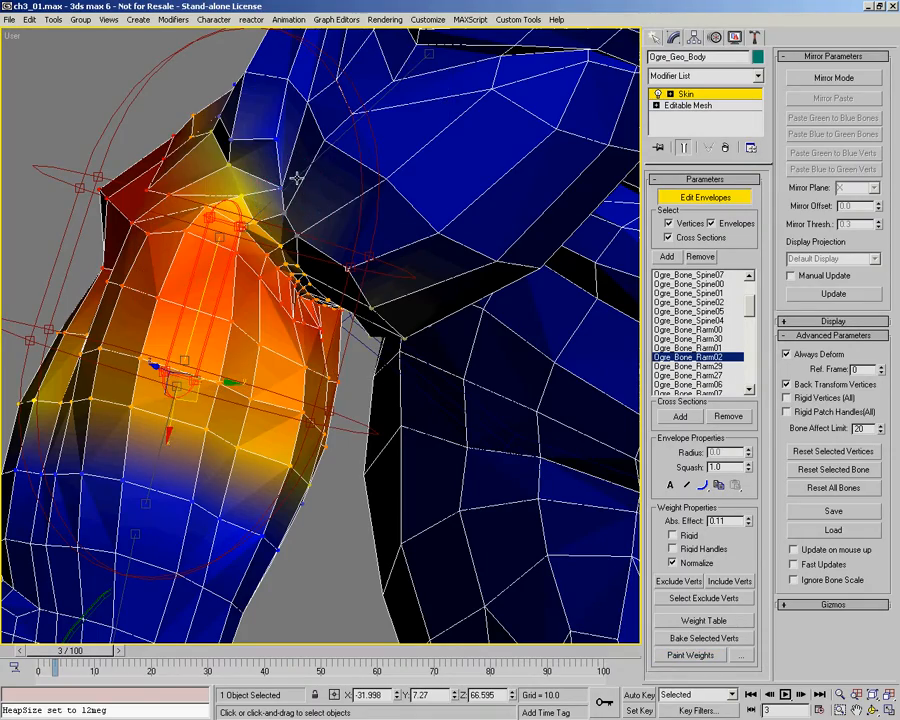
{"action": "left_click", "coordinate": [295, 177]}
{"action": "middle_click_drag", "start_coordinate": [305, 210], "coordinate": [303, 328], "text": "alt"}
{"action": "middle_click_drag", "start_coordinate": [303, 328], "coordinate": [340, 329], "text": "alt"}
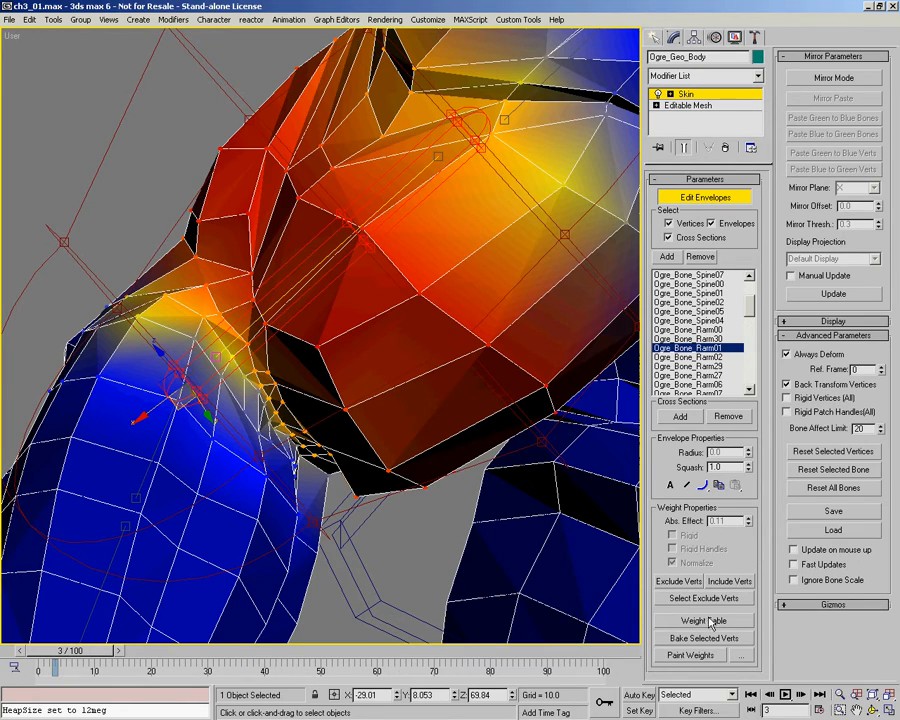
Turn Skin weight painting back on and paint Ogre_Bone_Rarm01 weight along the inner elbow fold.
{"action": "mouse_move", "coordinate": [390, 372]}
{"action": "middle_mouse_down", "text": "alt"}
{"action": "mouse_move", "coordinate": [331, 374]}
{"action": "mouse_move", "coordinate": [351, 362]}
{"action": "mouse_move", "coordinate": [318, 376]}
{"action": "mouse_move", "coordinate": [331, 364]}
{"action": "middle_mouse_up", "text": "alt"}
{"action": "right_click", "coordinate": [331, 364]}
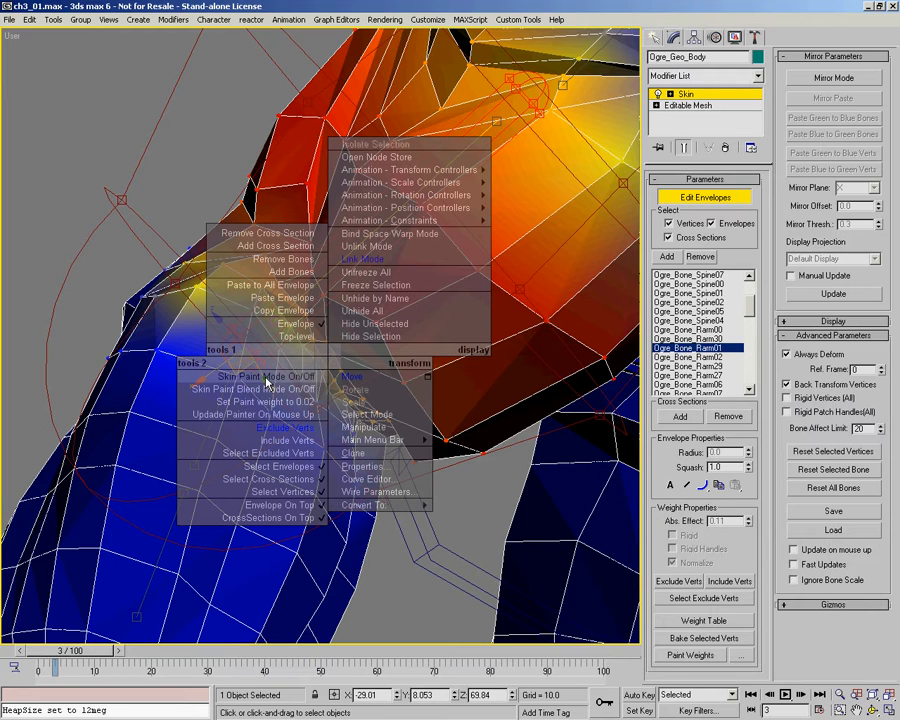
{"action": "left_click", "coordinate": [265, 381]}
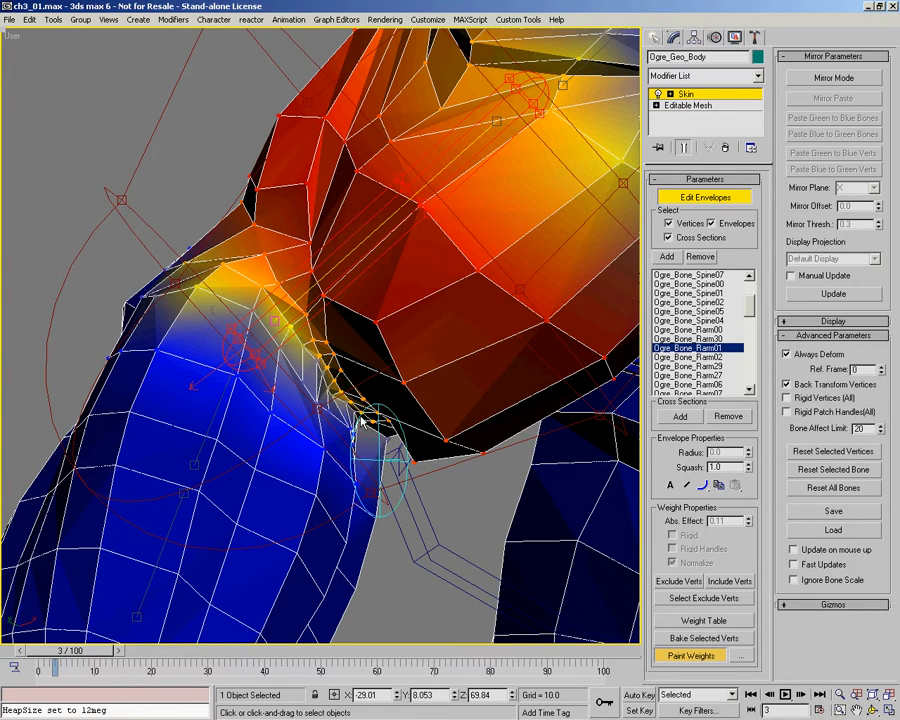
{"action": "scroll", "coordinate": [348, 352], "scroll_direction": "up", "scroll_amount": 5}
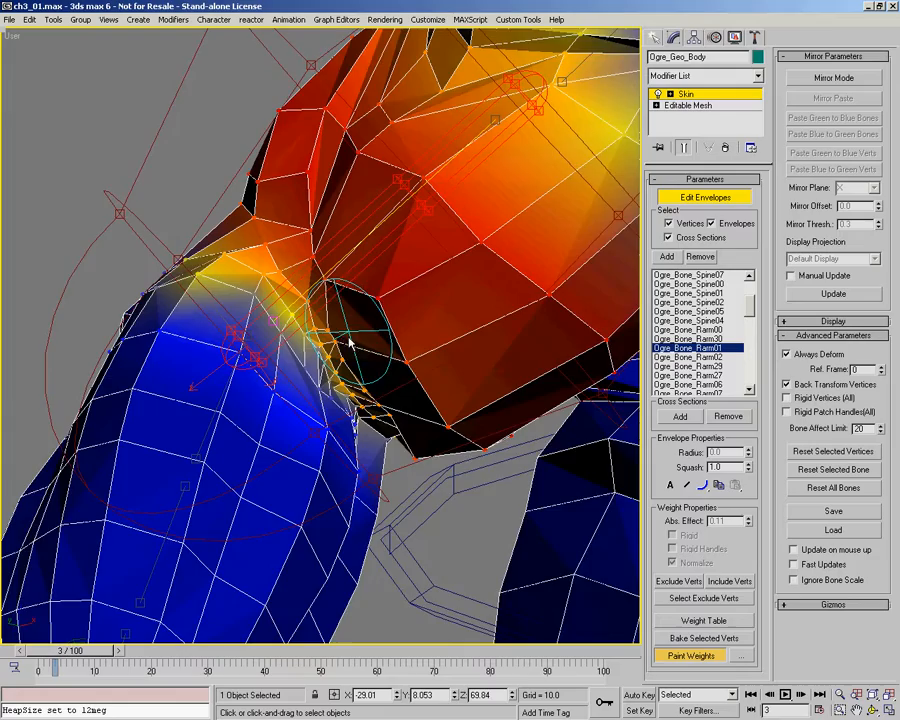
{"action": "middle_click_drag", "start_coordinate": [362, 352], "coordinate": [353, 375], "text": "alt"}
{"action": "left_click_drag", "start_coordinate": [250, 248], "coordinate": [288, 296]}
{"action": "middle_click_drag", "start_coordinate": [364, 375], "coordinate": [354, 340], "text": "alt"}
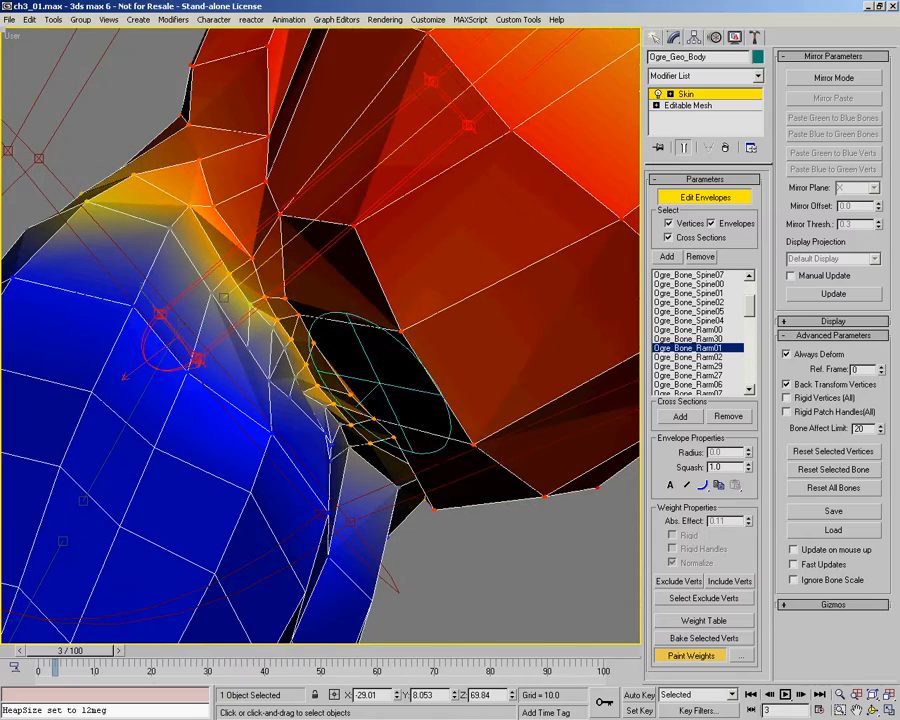
{"action": "middle_click_drag", "start_coordinate": [379, 383], "coordinate": [382, 352], "text": "alt"}
{"action": "left_click_drag", "start_coordinate": [336, 258], "coordinate": [356, 296]}
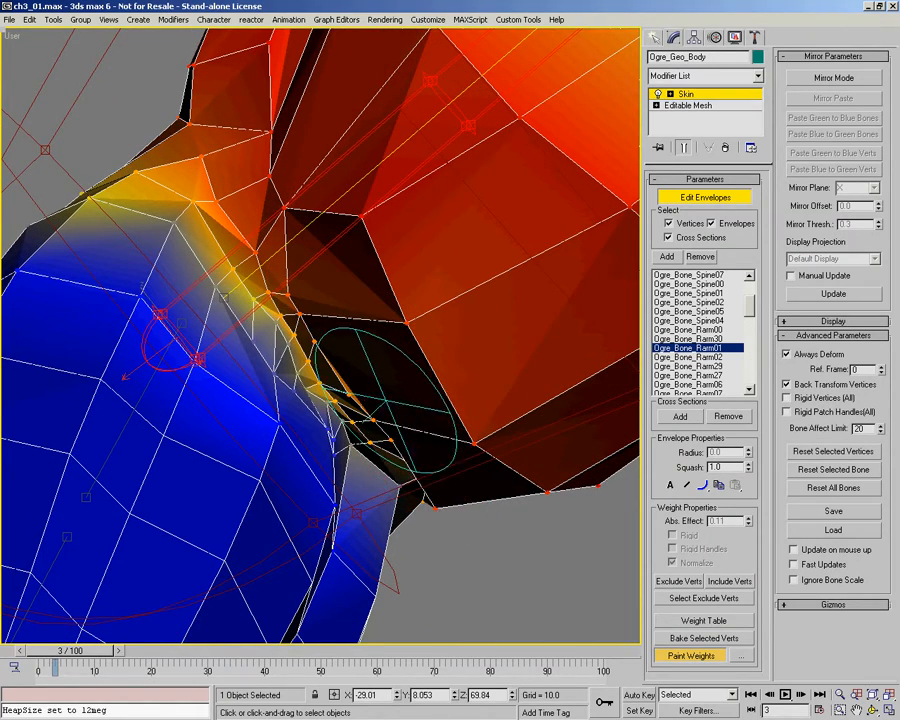
Continue painting Ogre_Bone_Rarm01 weight at strength 0.07 down the elbow crease toward its lower edge.
{"action": "middle_click_drag", "start_coordinate": [372, 365], "coordinate": [385, 365], "text": "alt"}
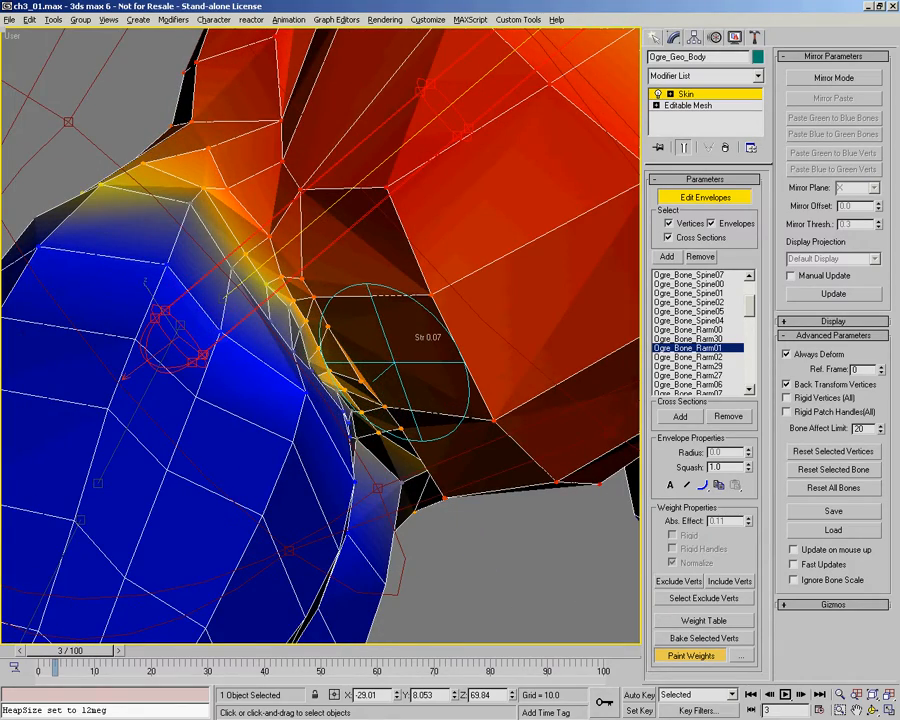
{"action": "mouse_move", "coordinate": [415, 372]}
{"action": "left_mouse_down"}
{"action": "mouse_move", "coordinate": [470, 481]}
{"action": "mouse_move", "coordinate": [480, 478]}
{"action": "left_mouse_up"}
{"action": "mouse_move", "coordinate": [462, 355]}
{"action": "middle_mouse_down", "text": "alt"}
{"action": "mouse_move", "coordinate": [295, 251]}
{"action": "mouse_move", "coordinate": [278, 211]}
{"action": "middle_mouse_up", "text": "alt"}
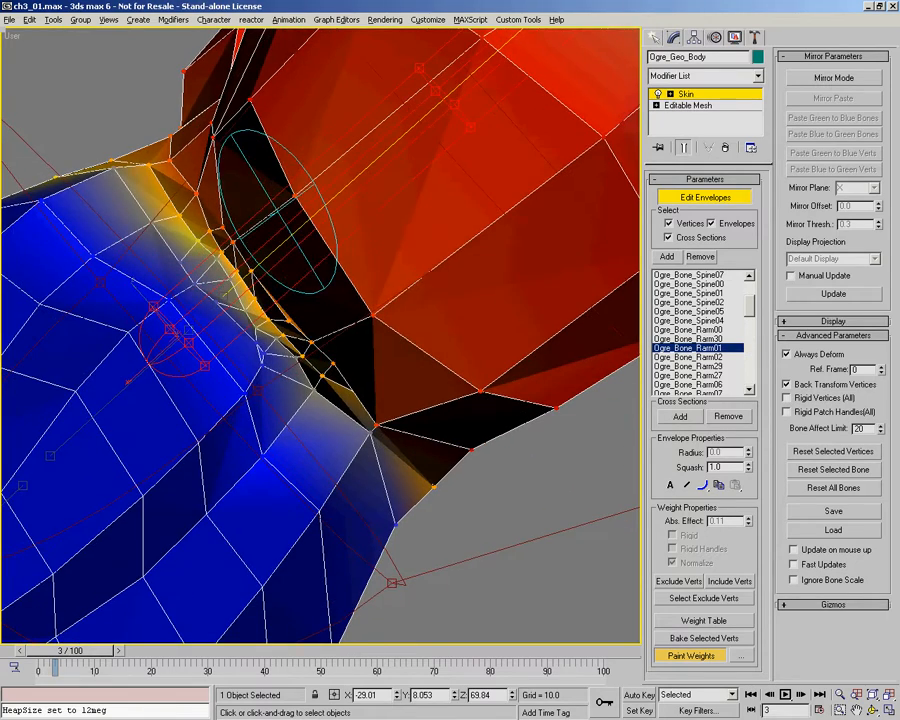
{"action": "left_click_drag", "start_coordinate": [362, 356], "coordinate": [361, 365]}
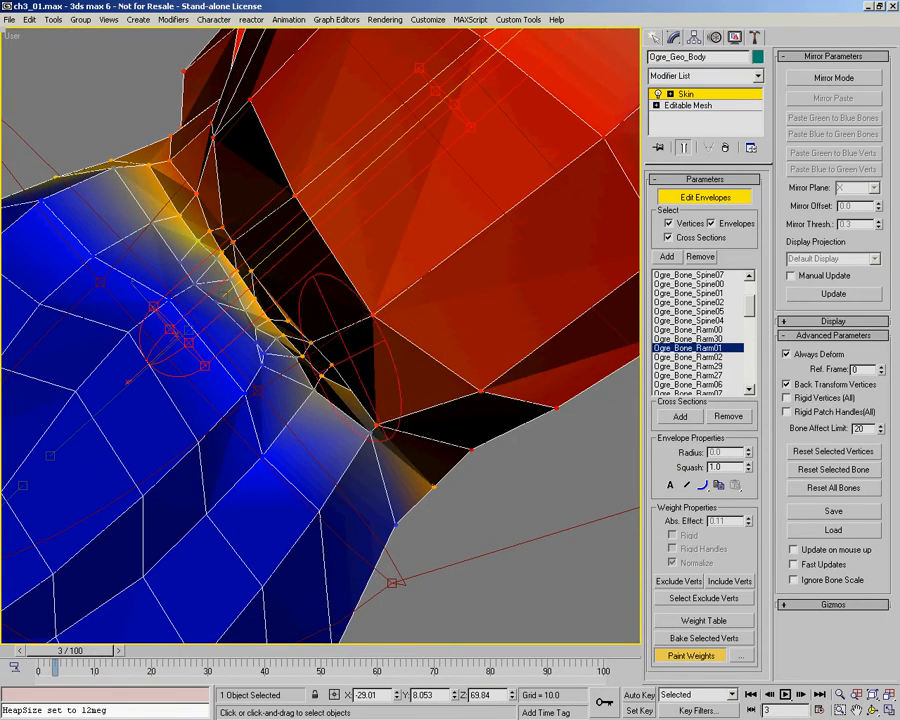
{"action": "mouse_move", "coordinate": [276, 200]}
{"action": "middle_mouse_down", "text": "alt"}
{"action": "mouse_move", "coordinate": [537, 432]}
{"action": "mouse_move", "coordinate": [372, 345]}
{"action": "middle_mouse_up", "text": "alt"}
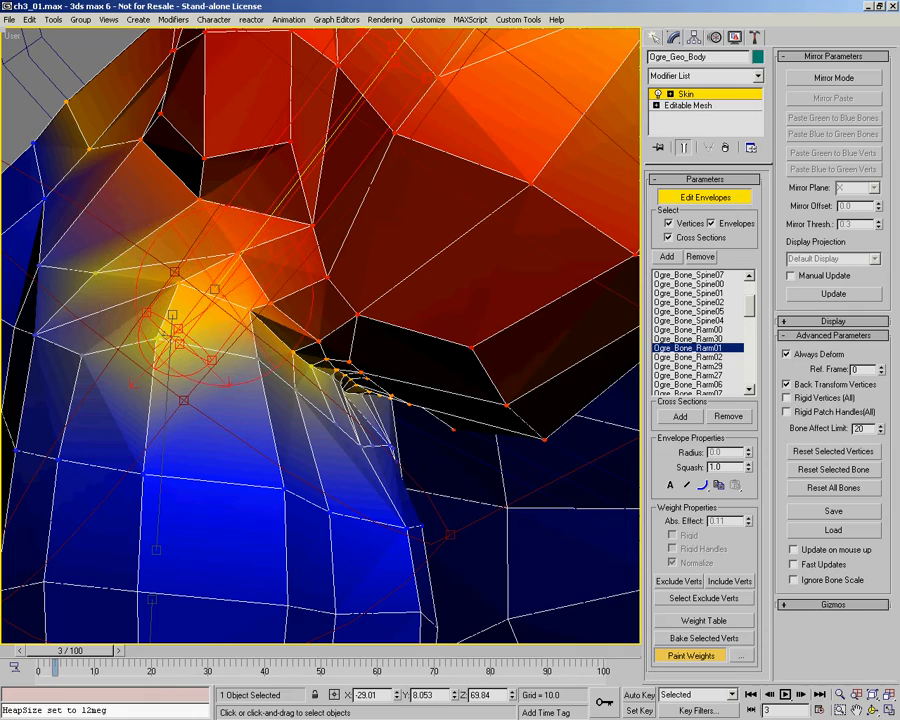
Paint Ogre_Bone_Rarm01 weight over the front of the elbow where the upper arm meets the forearm.
{"action": "left_click_drag", "start_coordinate": [190, 350], "coordinate": [183, 274]}
{"action": "left_click_drag", "start_coordinate": [233, 311], "coordinate": [246, 318]}
{"action": "mouse_move", "coordinate": [368, 345]}
{"action": "middle_mouse_down", "text": "alt"}
{"action": "mouse_move", "coordinate": [310, 290]}
{"action": "mouse_move", "coordinate": [293, 305]}
{"action": "mouse_move", "coordinate": [352, 312]}
{"action": "middle_mouse_up", "text": "alt"}
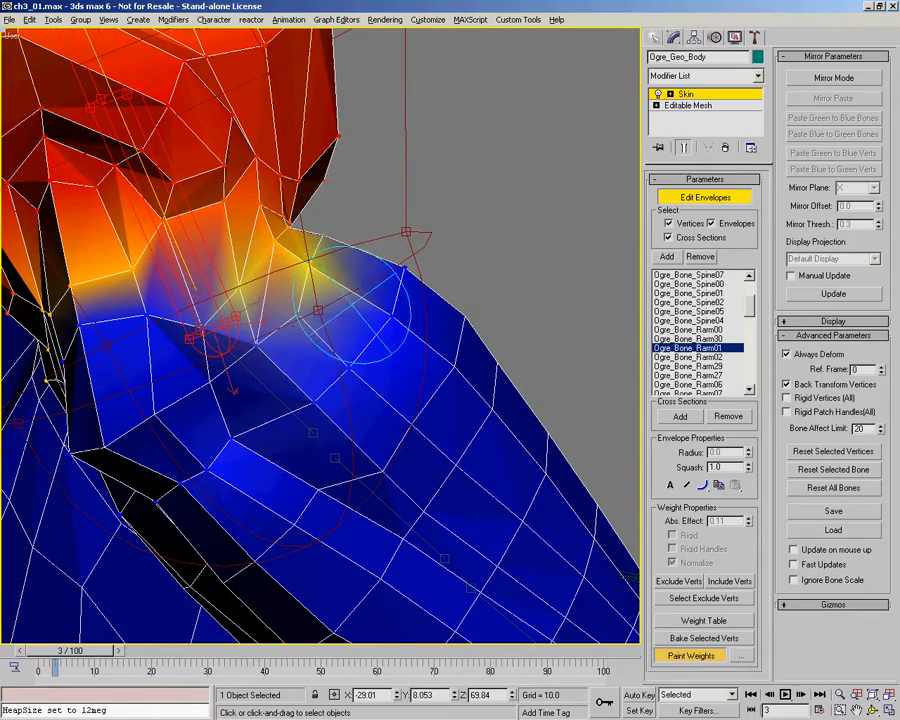
Examine the Ogre_Bone_Rarm01 weight blend and the bent elbow's shape from all sides, both close up and with the whole arm in view.
{"action": "mouse_move", "coordinate": [180, 305]}
{"action": "middle_mouse_down", "text": "alt"}
{"action": "mouse_move", "coordinate": [265, 245]}
{"action": "mouse_move", "coordinate": [295, 255]}
{"action": "middle_mouse_up", "text": "alt"}
{"action": "mouse_move", "coordinate": [215, 280]}
{"action": "middle_mouse_down", "text": "alt"}
{"action": "mouse_move", "coordinate": [327, 250]}
{"action": "mouse_move", "coordinate": [293, 237]}
{"action": "mouse_move", "coordinate": [190, 346]}
{"action": "middle_mouse_up", "text": "alt"}
{"action": "mouse_move", "coordinate": [283, 285]}
{"action": "middle_mouse_down", "text": "alt"}
{"action": "mouse_move", "coordinate": [337, 237]}
{"action": "mouse_move", "coordinate": [271, 296]}
{"action": "middle_mouse_up", "text": "alt"}
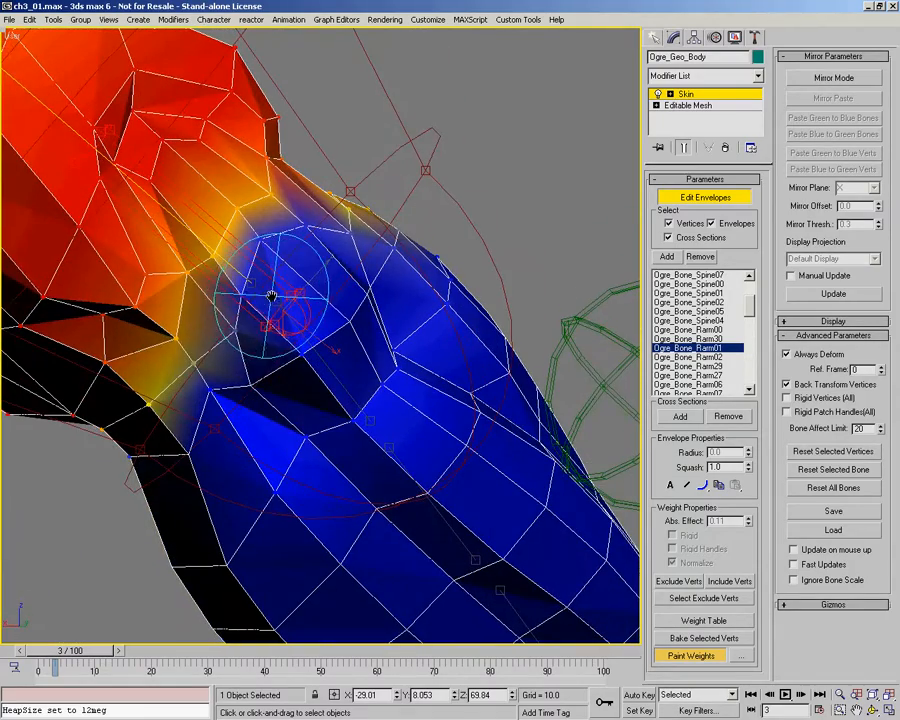
{"action": "middle_click_drag", "start_coordinate": [326, 284], "coordinate": [211, 319], "text": "alt"}
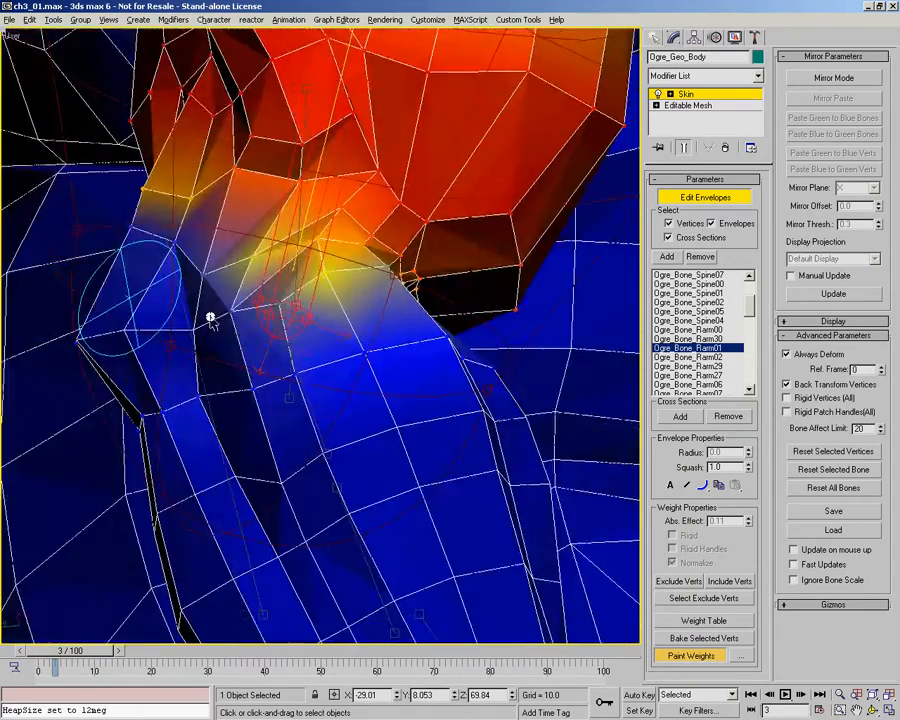
{"action": "middle_click_drag", "start_coordinate": [326, 306], "coordinate": [250, 288], "text": "alt"}
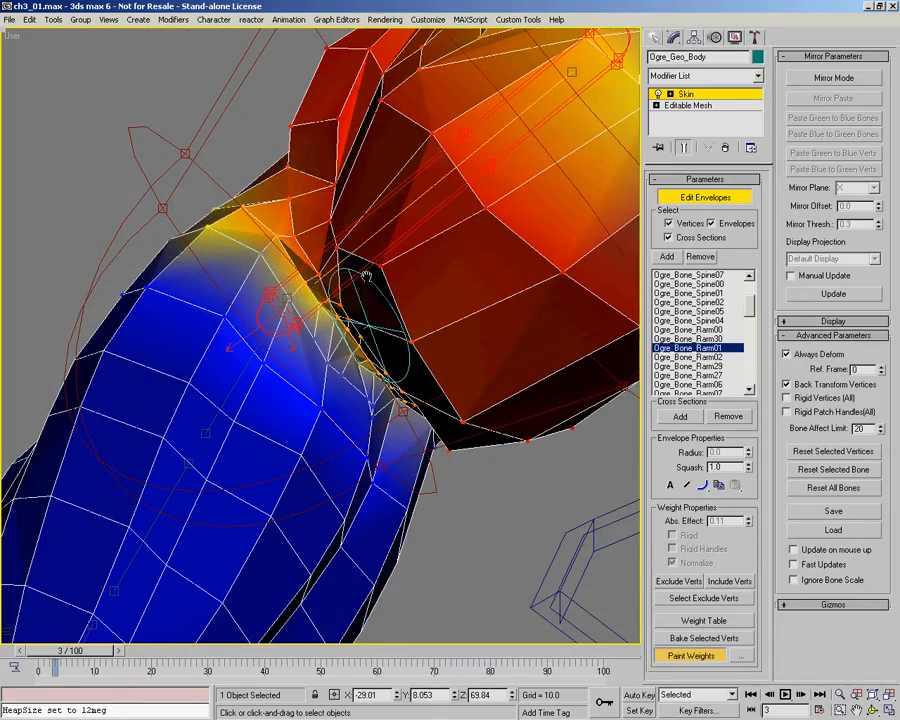
{"action": "mouse_move", "coordinate": [390, 395]}
{"action": "middle_mouse_down", "text": "alt"}
{"action": "mouse_move", "coordinate": [342, 282]}
{"action": "mouse_move", "coordinate": [352, 308]}
{"action": "mouse_move", "coordinate": [352, 282]}
{"action": "mouse_move", "coordinate": [387, 302]}
{"action": "mouse_move", "coordinate": [410, 290]}
{"action": "mouse_move", "coordinate": [476, 398]}
{"action": "mouse_move", "coordinate": [410, 386]}
{"action": "mouse_move", "coordinate": [390, 410]}
{"action": "middle_mouse_up", "text": "alt"}
{"action": "middle_click_drag", "start_coordinate": [250, 325], "coordinate": [280, 375], "text": "alt"}
{"action": "middle_click_drag", "start_coordinate": [374, 296], "coordinate": [359, 329], "text": "alt"}
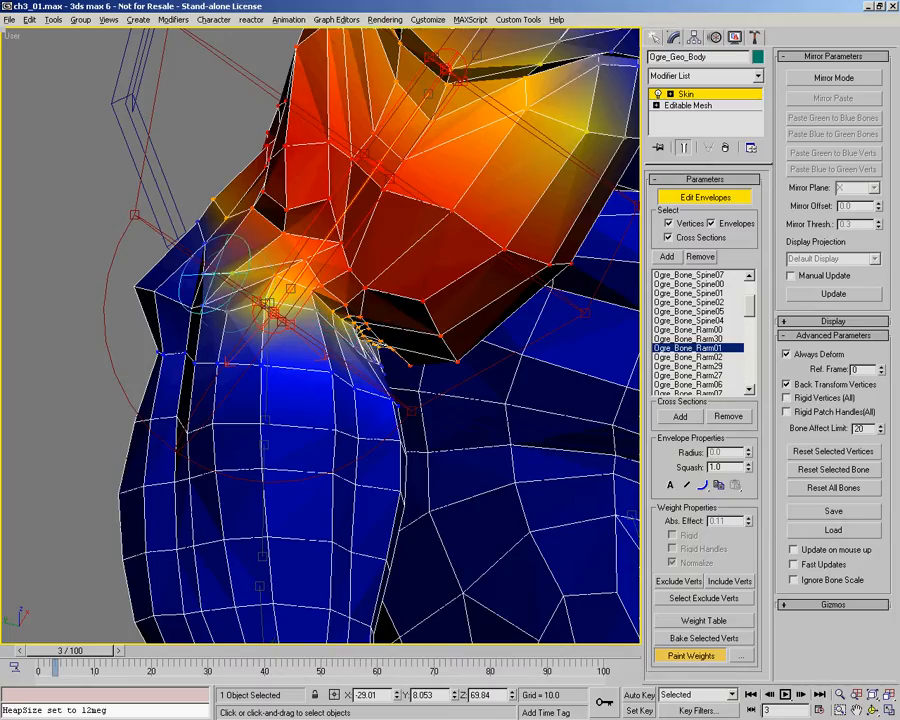
{"action": "scroll", "coordinate": [220, 275], "scroll_direction": "down", "scroll_amount": 5}
{"action": "middle_click_drag", "start_coordinate": [390, 412], "coordinate": [315, 425], "text": "alt"}
{"action": "middle_click_drag", "start_coordinate": [521, 280], "coordinate": [580, 284], "text": "alt"}
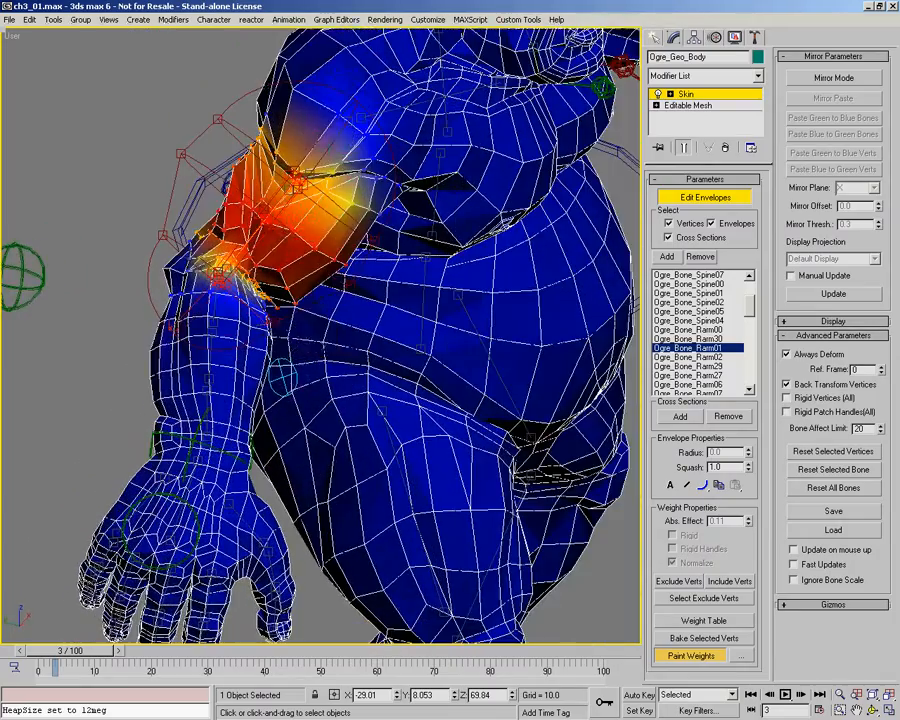
{"action": "scroll", "coordinate": [151, 178], "scroll_direction": "up", "scroll_amount": 4}
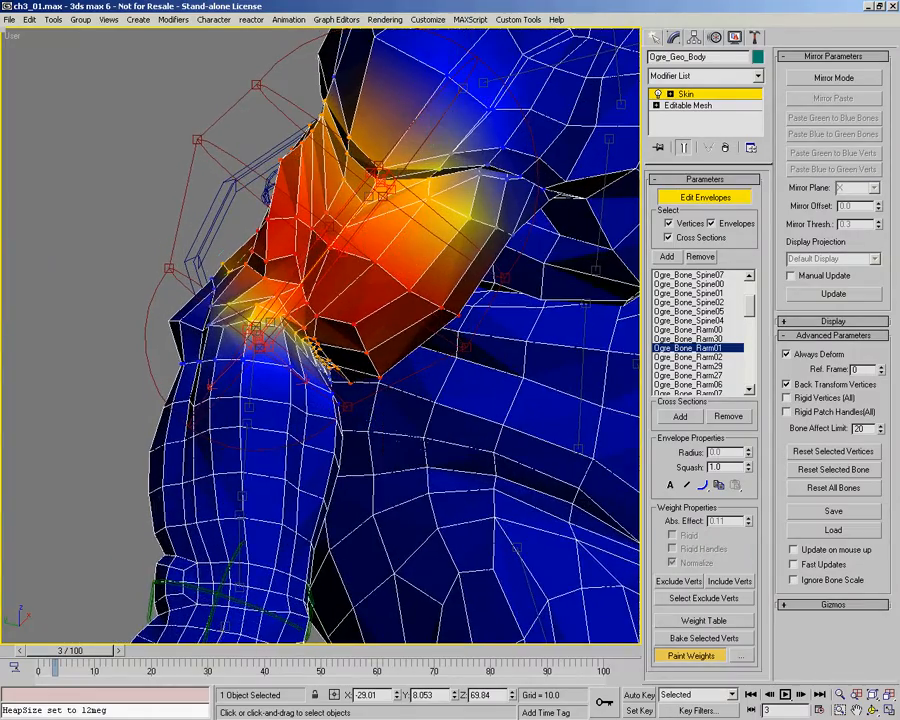
{"action": "scroll", "coordinate": [290, 352], "scroll_direction": "up", "scroll_amount": 4}
{"action": "mouse_move", "coordinate": [282, 350]}
{"action": "middle_mouse_down", "text": "alt"}
{"action": "mouse_move", "coordinate": [290, 358]}
{"action": "mouse_move", "coordinate": [335, 347]}
{"action": "mouse_move", "coordinate": [260, 332]}
{"action": "mouse_move", "coordinate": [230, 342]}
{"action": "mouse_move", "coordinate": [218, 318]}
{"action": "mouse_move", "coordinate": [125, 330]}
{"action": "middle_mouse_up", "text": "alt"}
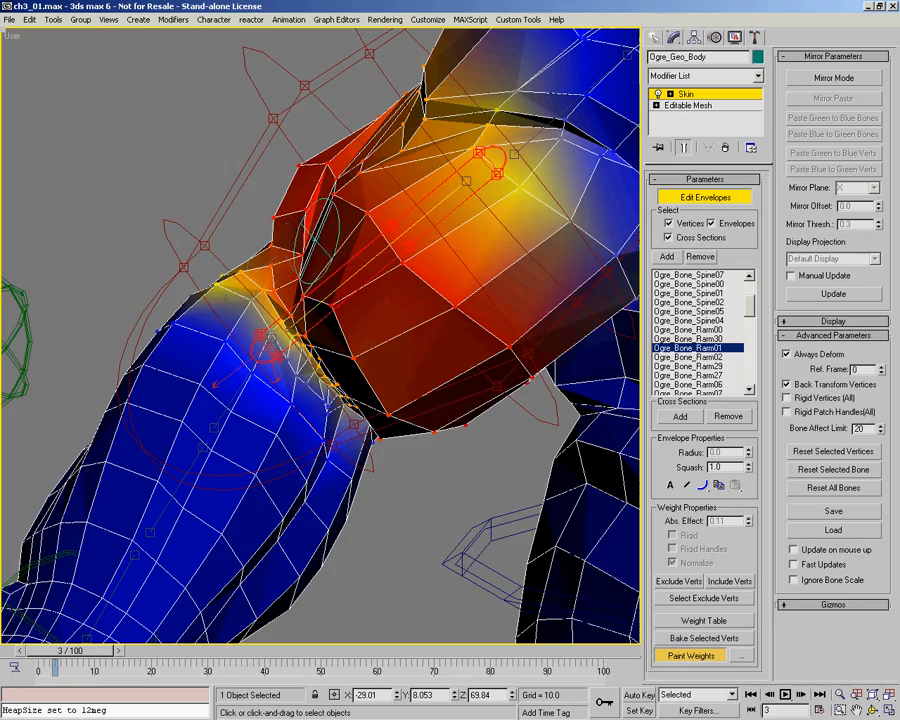
{"action": "middle_click_drag", "start_coordinate": [396, 333], "coordinate": [448, 343], "text": "alt"}
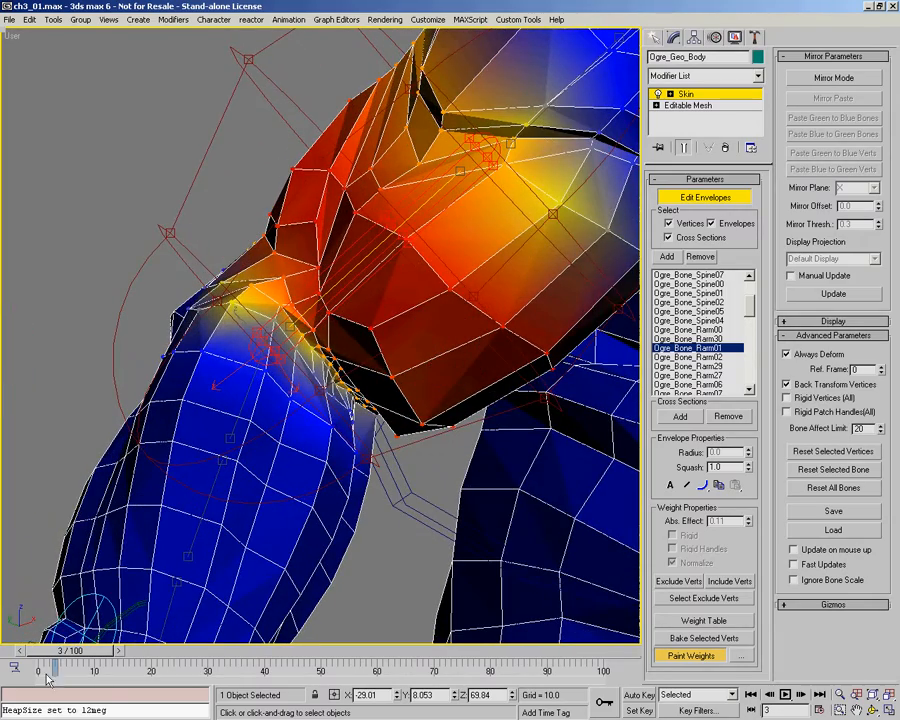
Scrub the arm's motion around frame 3 and paint more Ogre_Bone_Rarm01 weight above the elbow crease.
{"action": "left_click_drag", "start_coordinate": [87, 651], "coordinate": [72, 656]}
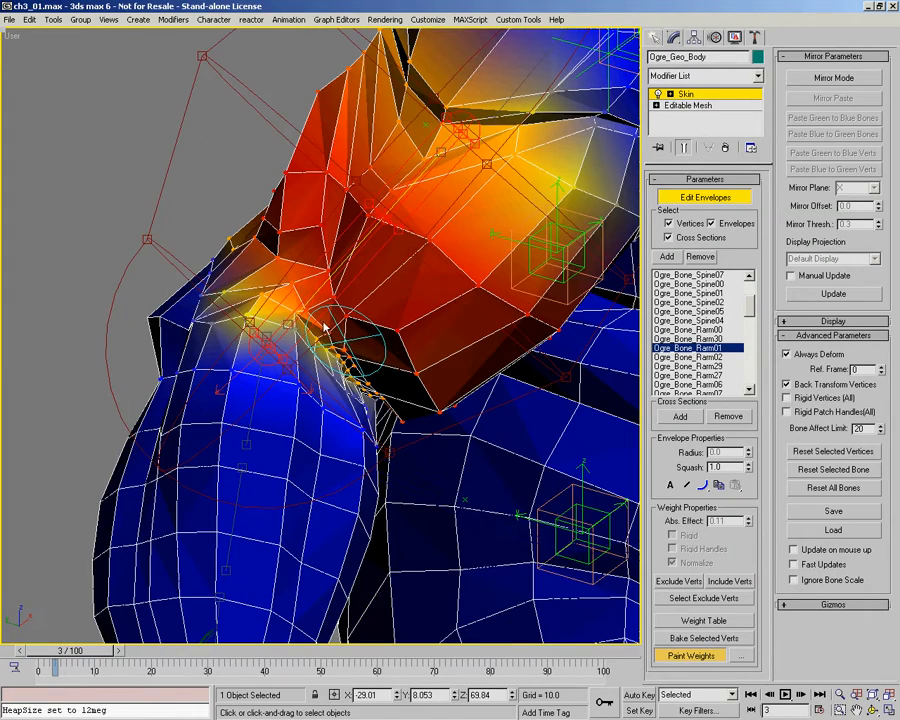
{"action": "left_click_drag", "start_coordinate": [324, 327], "coordinate": [332, 340]}
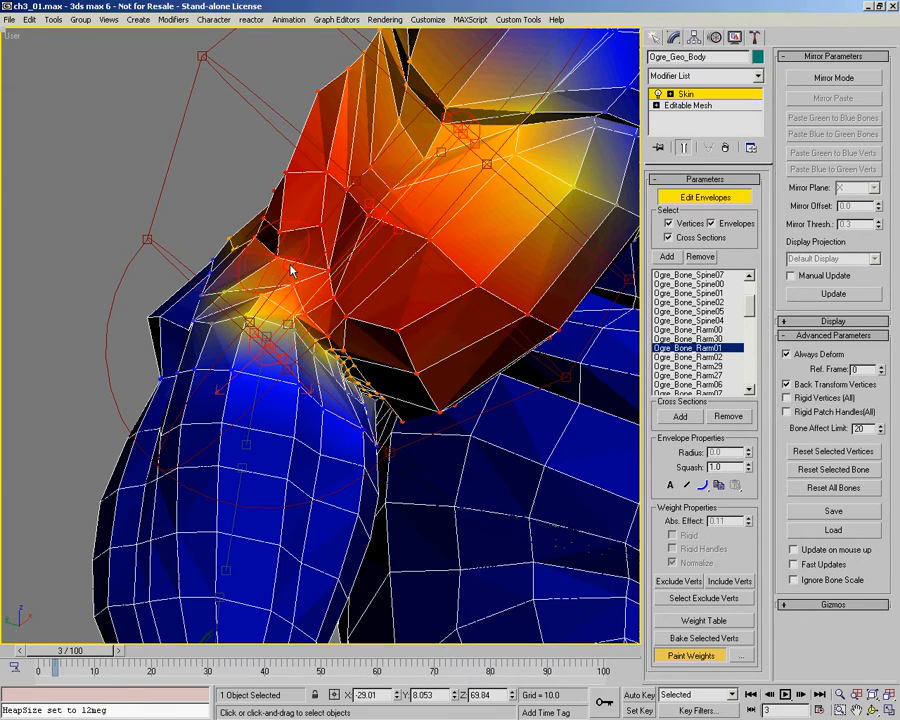
{"action": "mouse_move", "coordinate": [285, 328]}
{"action": "middle_mouse_down", "text": "alt"}
{"action": "mouse_move", "coordinate": [348, 353]}
{"action": "mouse_move", "coordinate": [430, 321]}
{"action": "mouse_move", "coordinate": [265, 258]}
{"action": "middle_mouse_up", "text": "alt"}
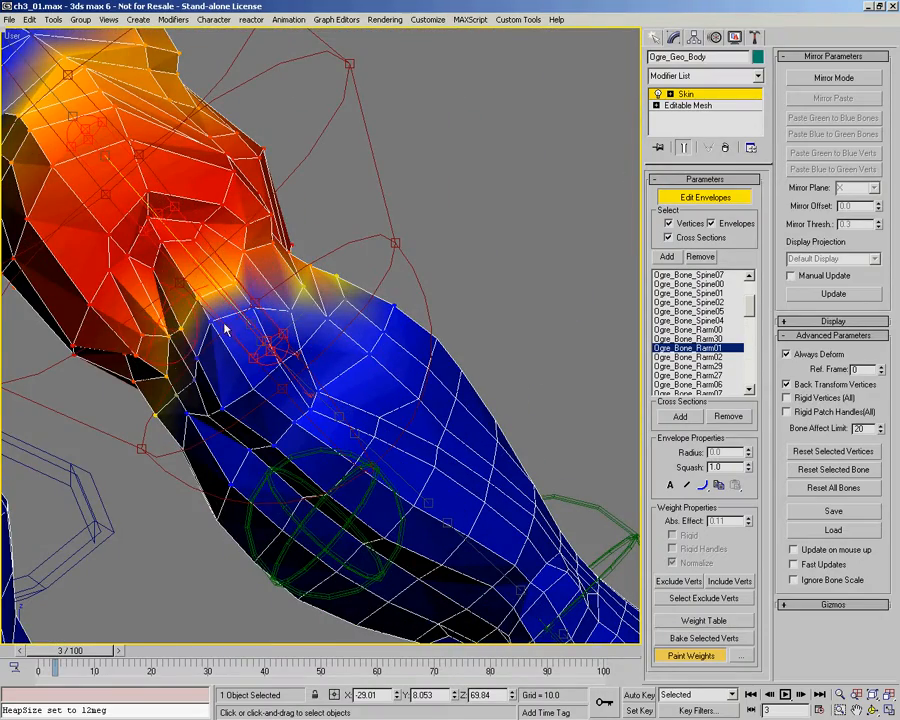
{"action": "middle_click_drag", "start_coordinate": [320, 265], "coordinate": [289, 280], "text": "alt"}
{"action": "middle_click_drag", "start_coordinate": [242, 342], "coordinate": [215, 378], "text": "alt"}
Paint Ogre_Bone_Rarm01 weight with a small brush on the tightly folded vertices of the inner elbow crease.
{"action": "scroll", "coordinate": [215, 378], "scroll_direction": "up", "scroll_amount": 6}
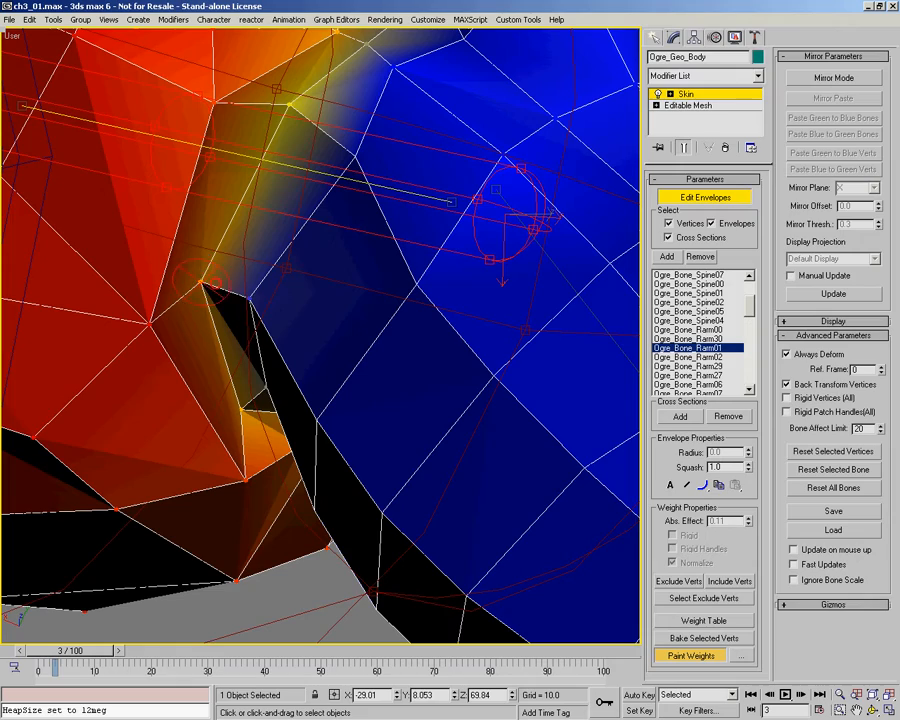
{"action": "middle_click_drag", "start_coordinate": [228, 388], "coordinate": [216, 279], "text": "alt"}
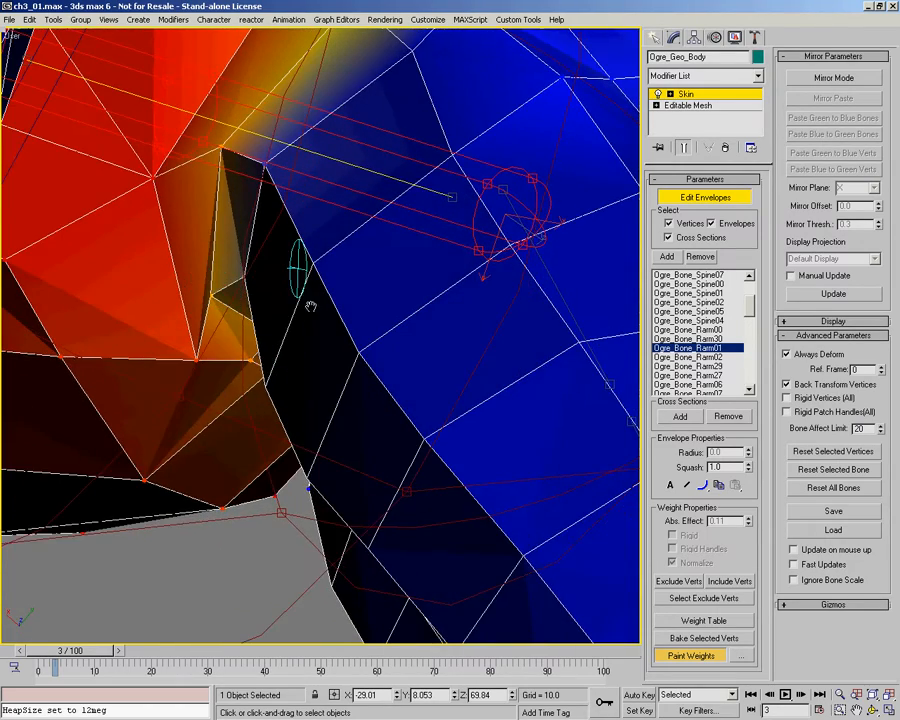
{"action": "middle_click_drag", "start_coordinate": [311, 306], "coordinate": [296, 369], "text": "alt"}
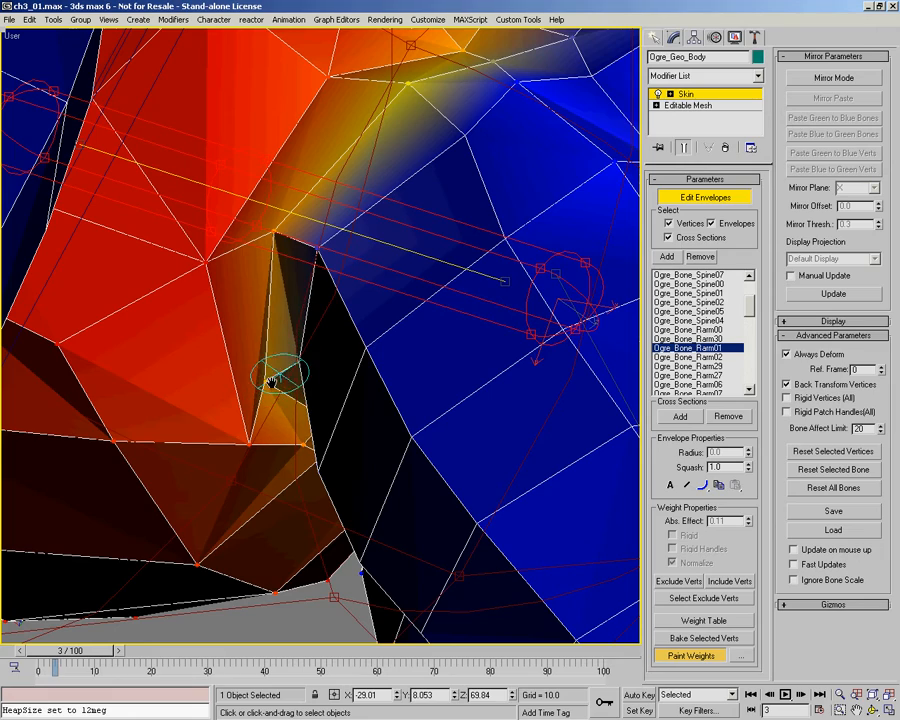
{"action": "middle_click_drag", "start_coordinate": [361, 400], "coordinate": [354, 267], "text": "alt"}
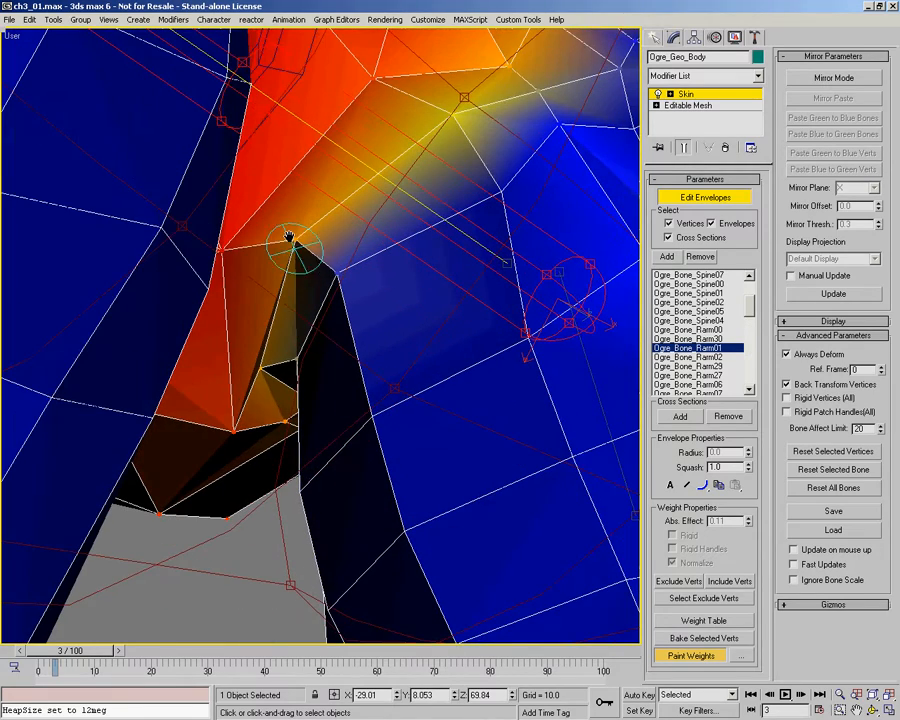
{"action": "middle_click_drag", "start_coordinate": [368, 373], "coordinate": [357, 408], "text": "alt"}
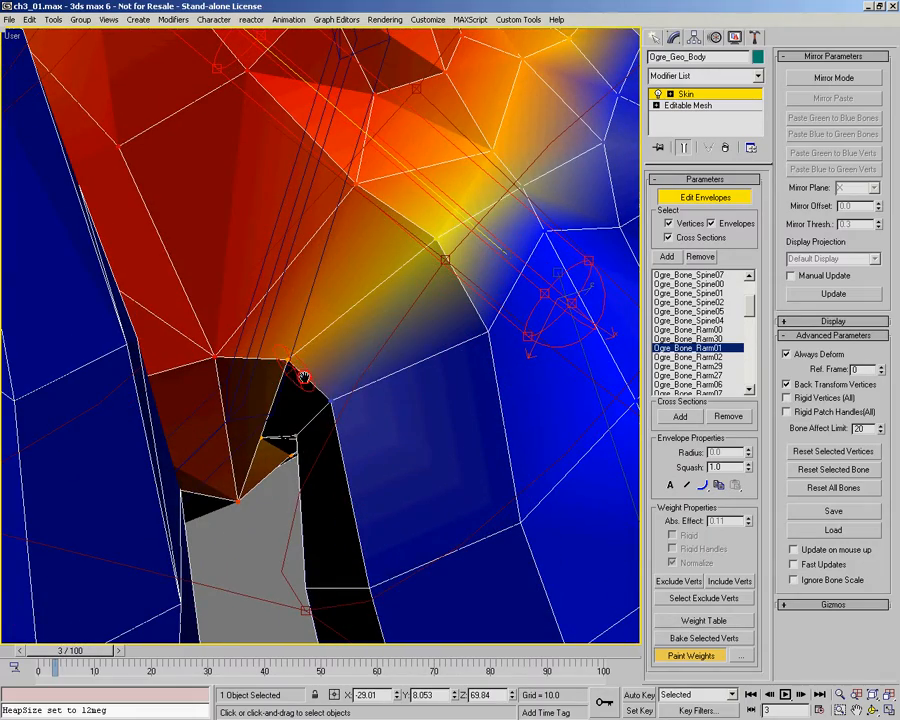